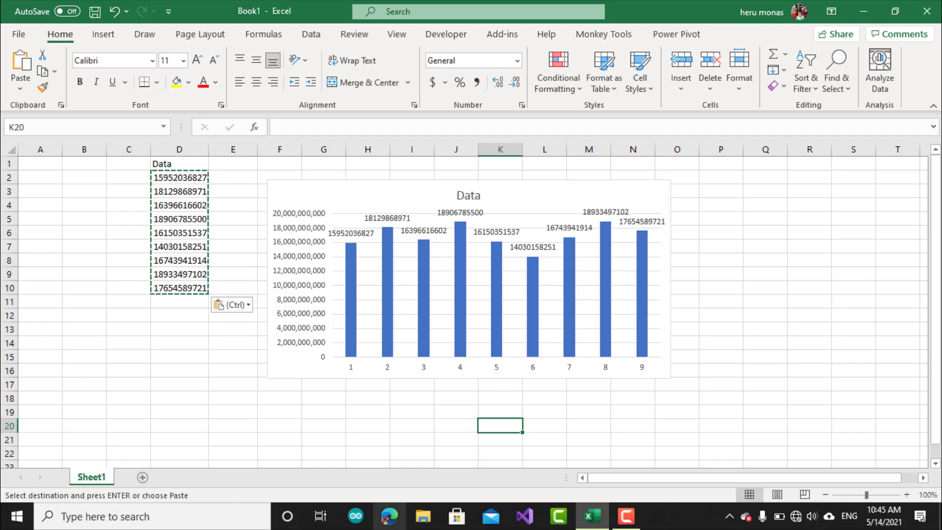
Switch to Microsoft Edge and request the Facebook group page at its web address.
{"action": "left_click", "coordinate": [384, 524]}
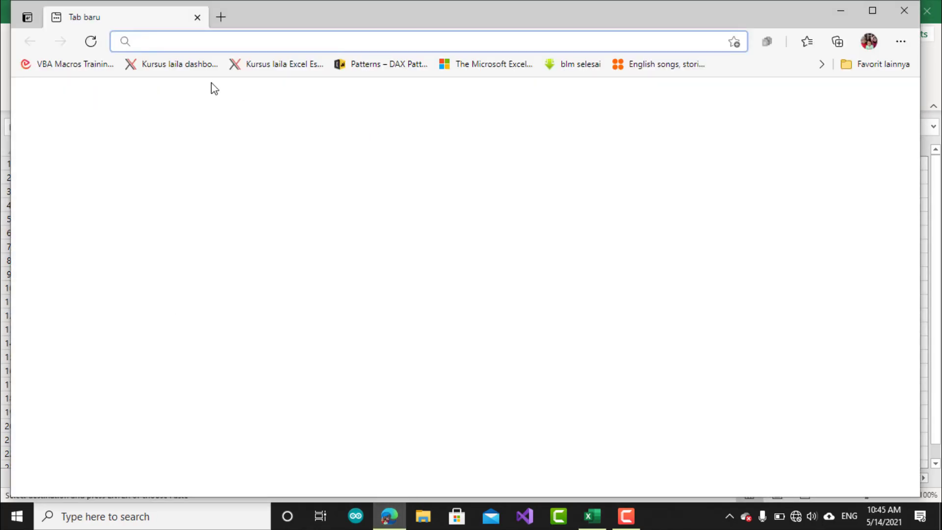
{"action": "type", "text": "facebook.com/groups/heru.monas"}
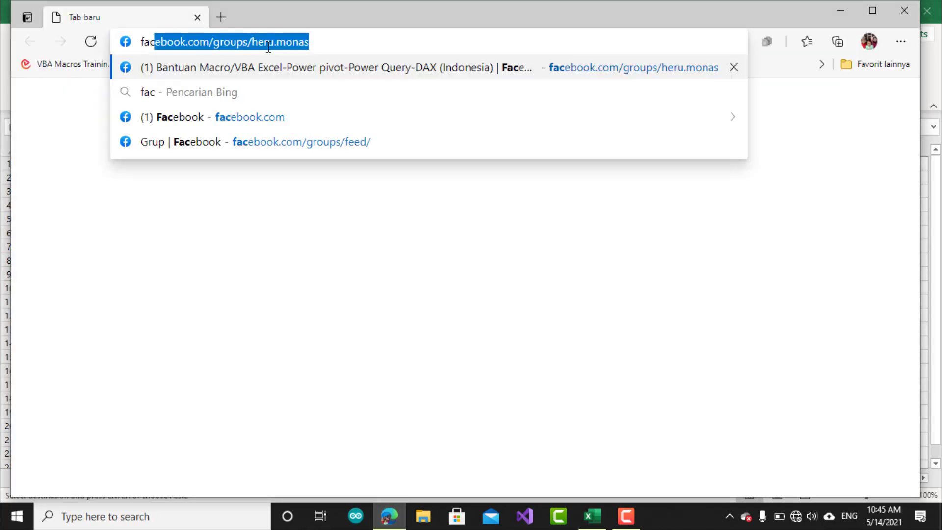
{"action": "key", "text": "Return"}
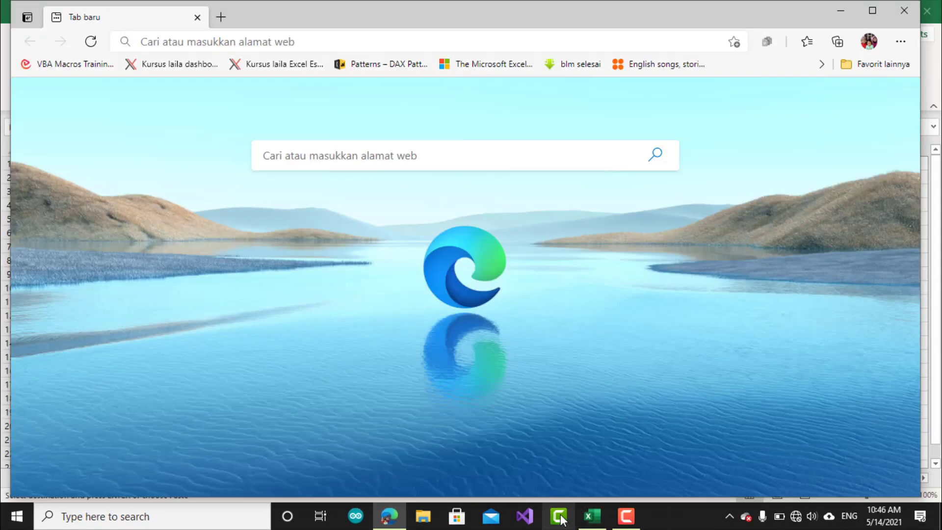
Switch back to the Excel workbook and minimize the screen recorder window.
{"action": "left_click", "coordinate": [626, 524]}
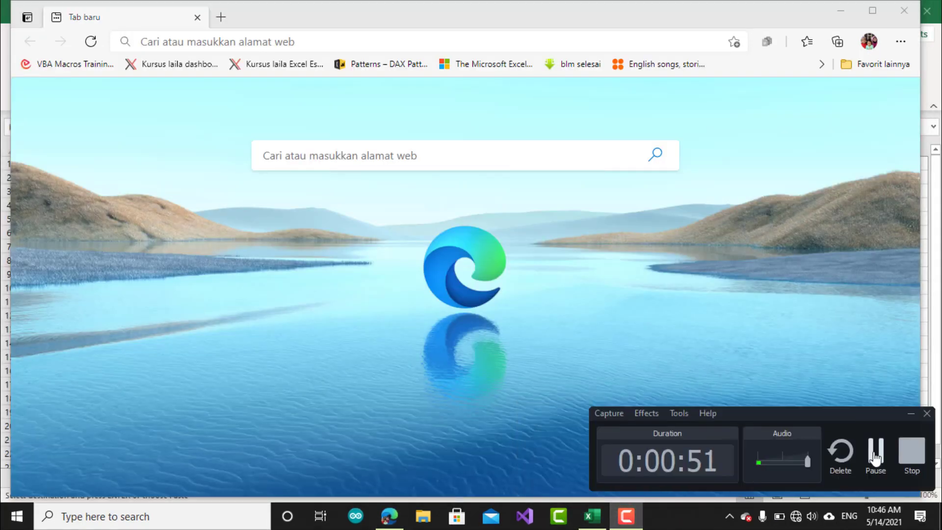
{"action": "left_click", "coordinate": [581, 515]}
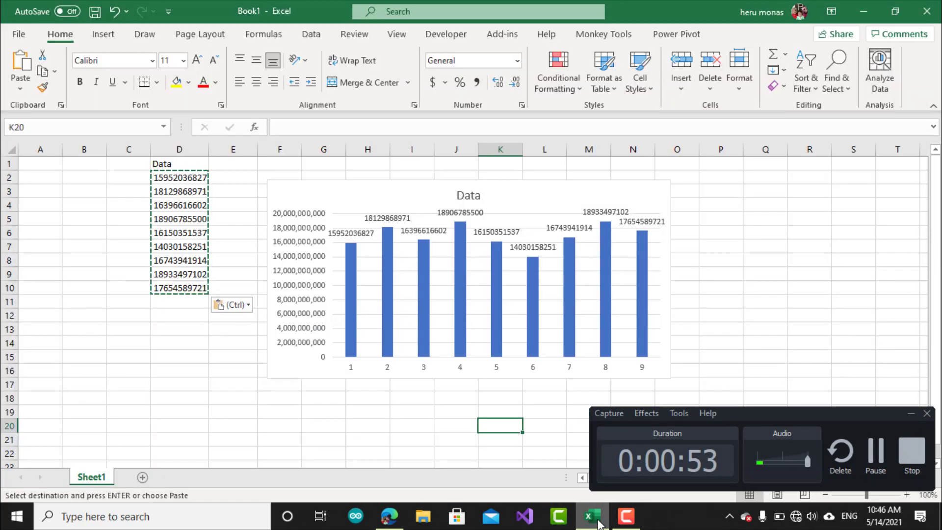
{"action": "left_click", "coordinate": [724, 332]}
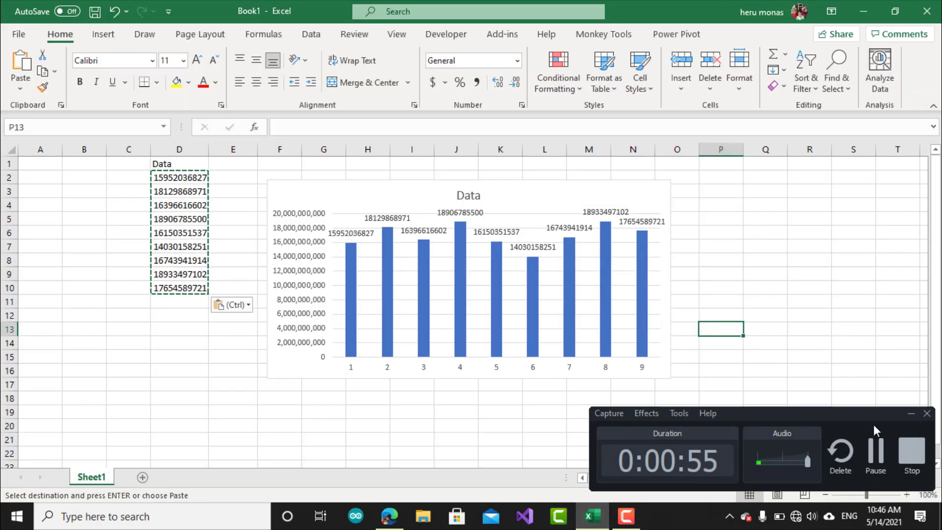
{"action": "left_click", "coordinate": [910, 413]}
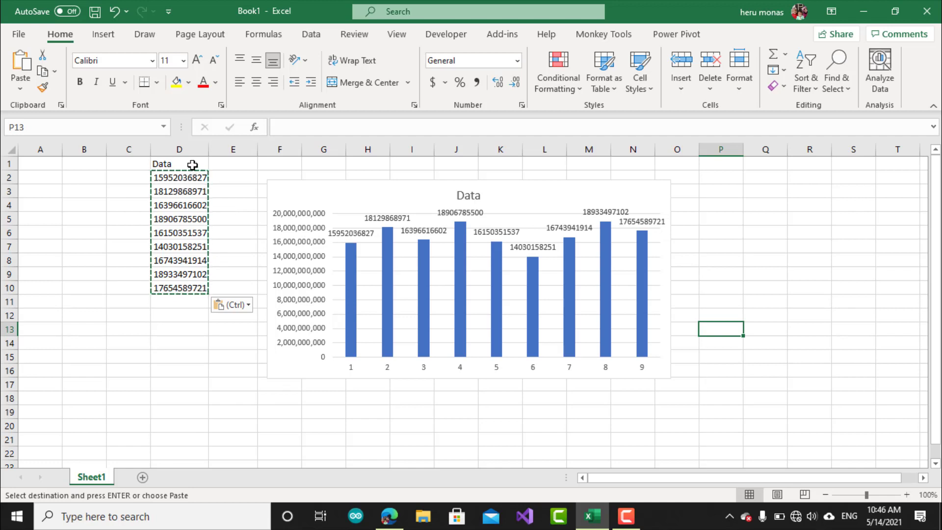
Select the data range D1:D10 to review the chart's source values.
{"action": "left_click_drag", "start_coordinate": [192, 165], "coordinate": [182, 281]}
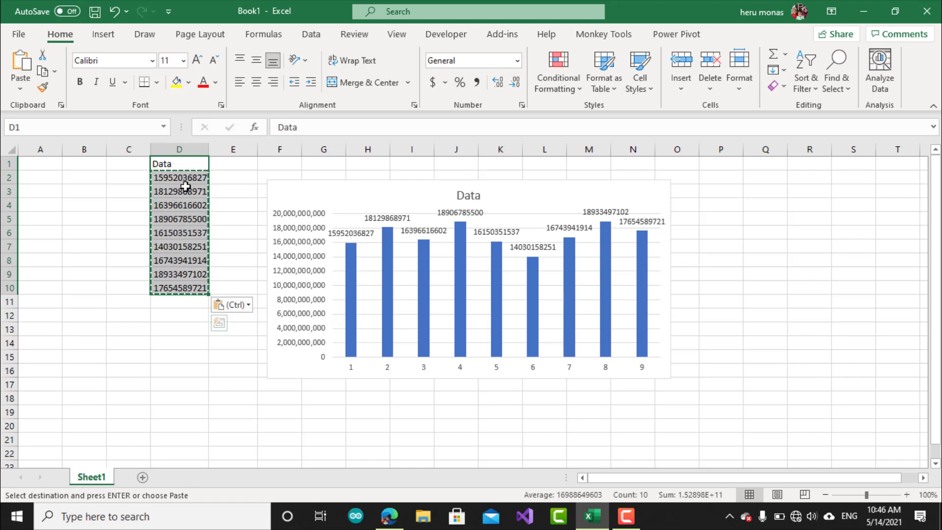
{"action": "left_click", "coordinate": [238, 211]}
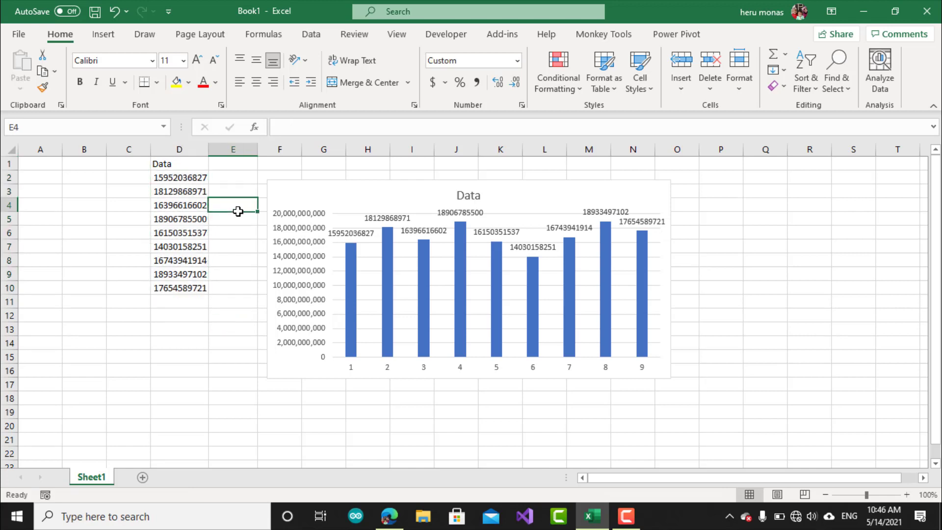
Move the Data chart up to row 1 of the sheet, just beside the data column.
{"action": "left_click_drag", "start_coordinate": [334, 180], "coordinate": [336, 170]}
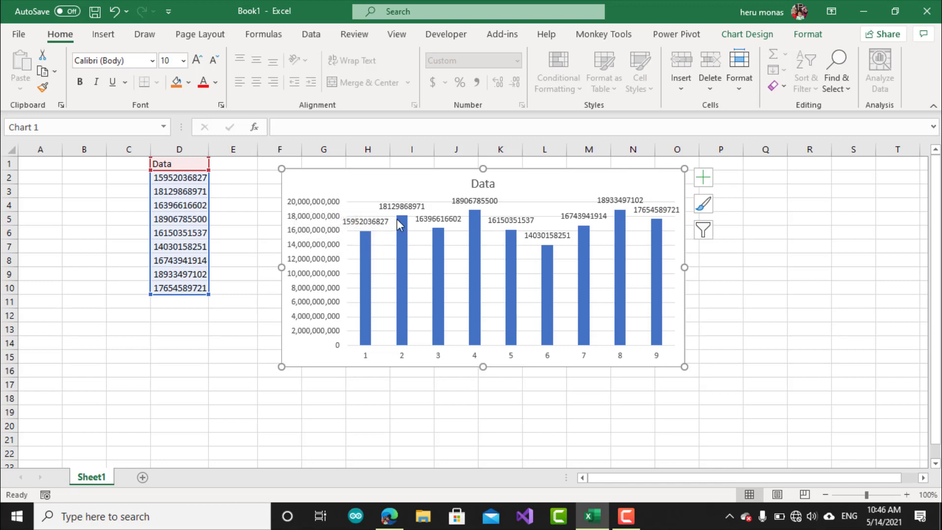
{"action": "mouse_move", "coordinate": [399, 225]}
{"action": "mouse_move", "coordinate": [433, 174]}
{"action": "left_mouse_down"}
{"action": "mouse_move", "coordinate": [424, 163]}
{"action": "mouse_move", "coordinate": [397, 161]}
{"action": "left_mouse_up"}
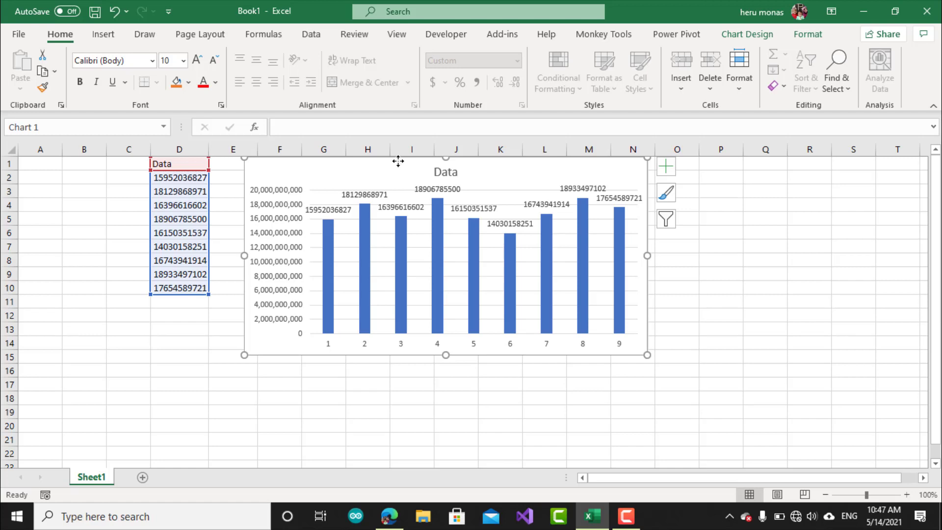
{"action": "left_click", "coordinate": [713, 246]}
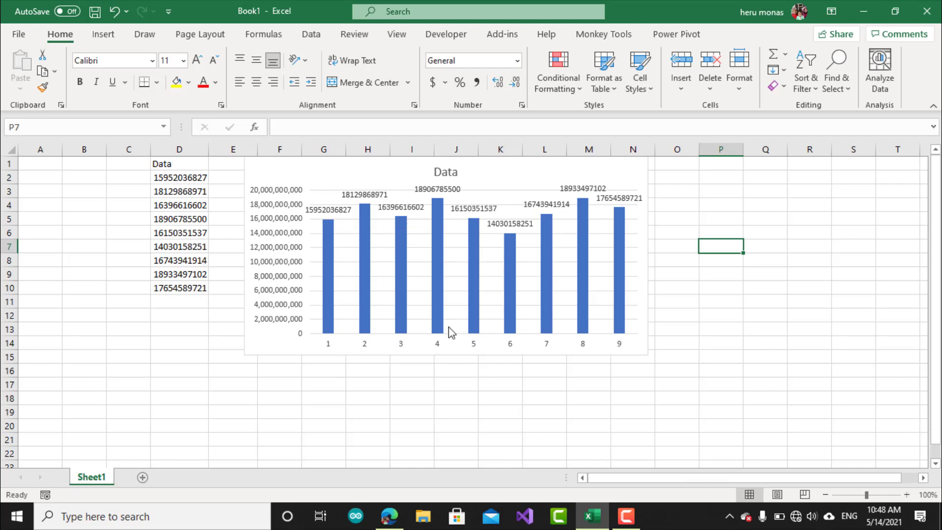
Delete the data labels above the columns of the Data chart.
{"action": "left_click", "coordinate": [331, 208]}
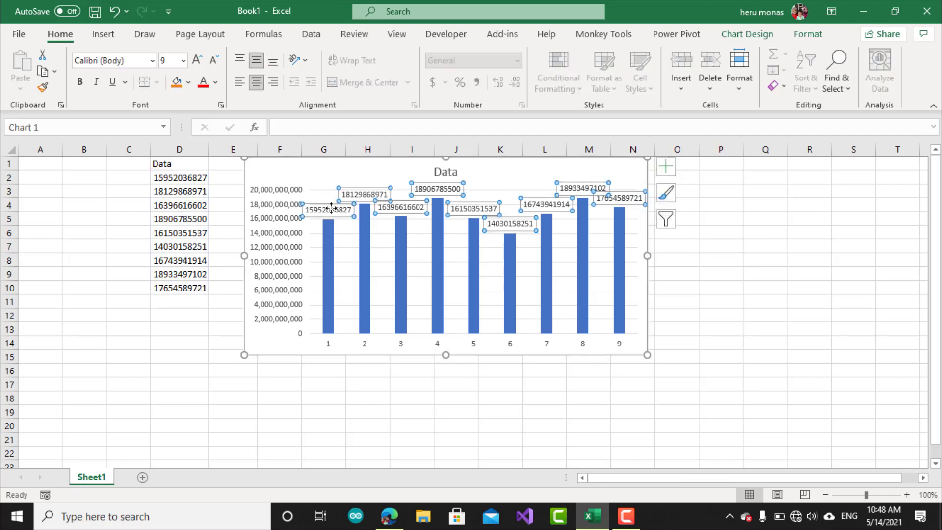
{"action": "key", "text": "Delete"}
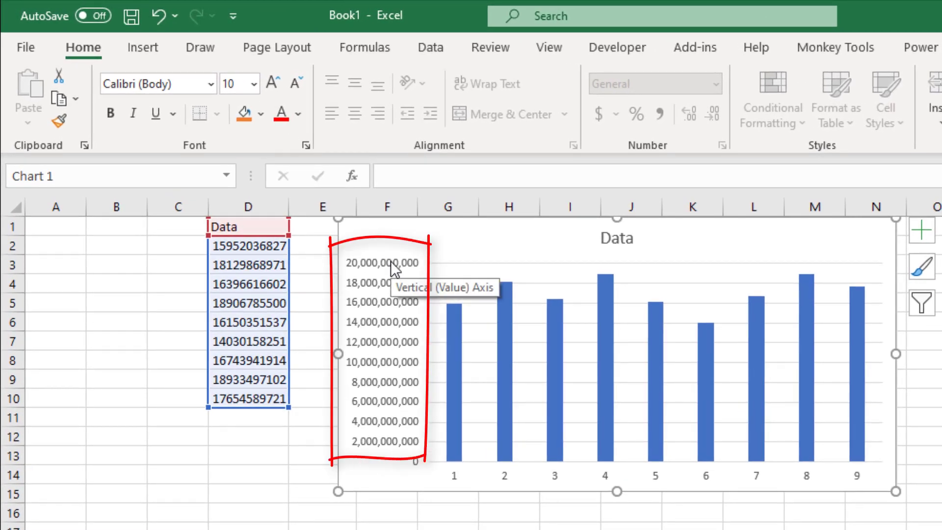
Set the display units of the chart's vertical axis to Billions.
{"action": "left_click", "coordinate": [387, 283]}
{"action": "right_click", "coordinate": [388, 283]}
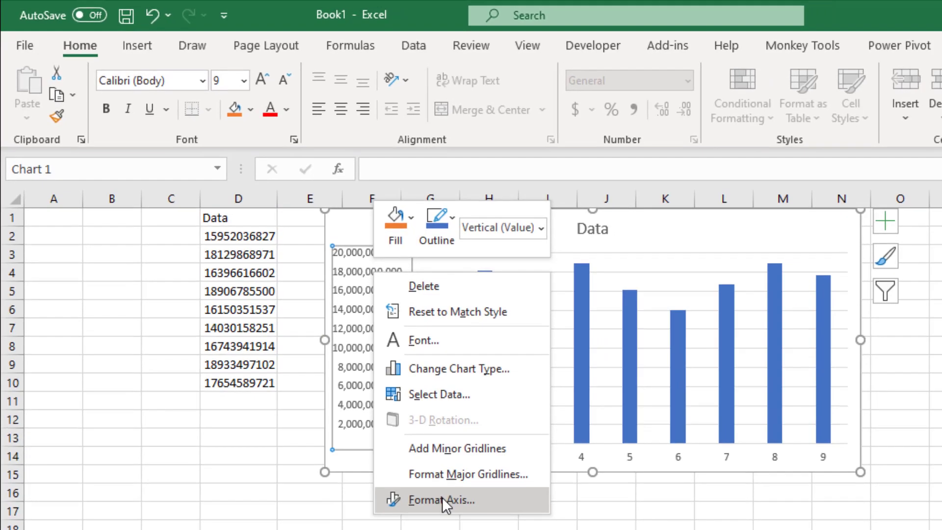
{"action": "left_click", "coordinate": [442, 499]}
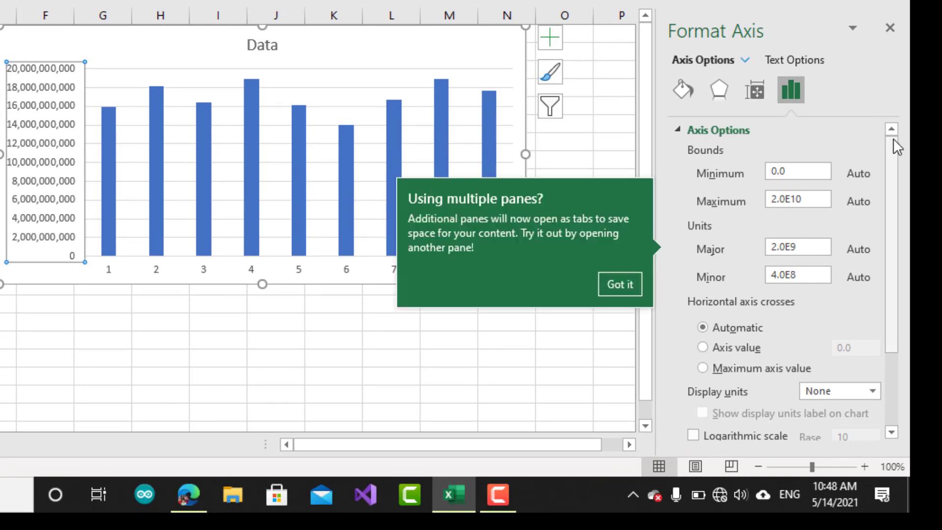
{"action": "left_click_drag", "start_coordinate": [893, 141], "coordinate": [893, 218]}
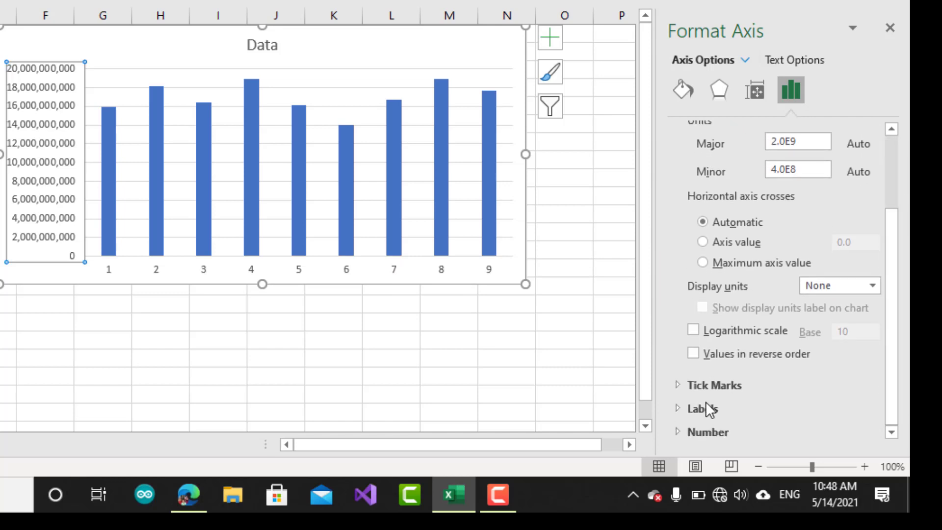
{"action": "left_click", "coordinate": [675, 434]}
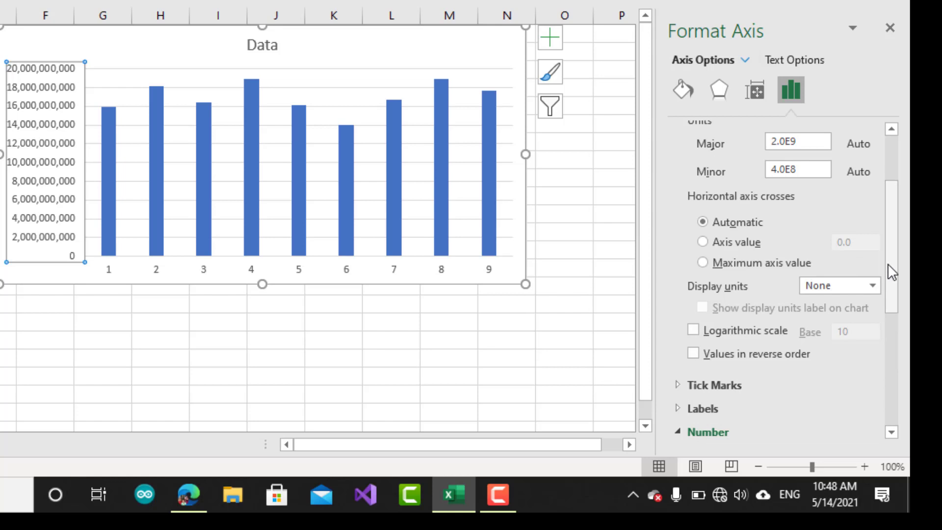
{"action": "left_click", "coordinate": [873, 287]}
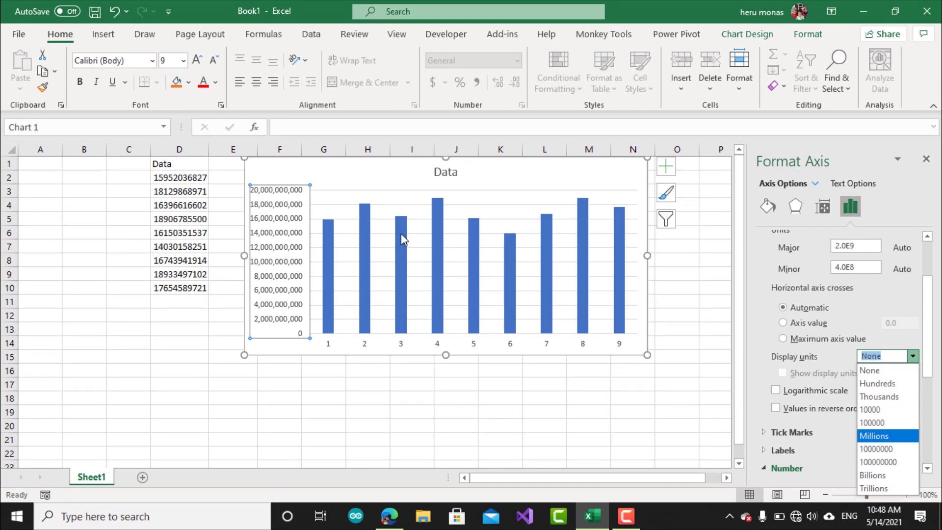
{"action": "left_click", "coordinate": [878, 475]}
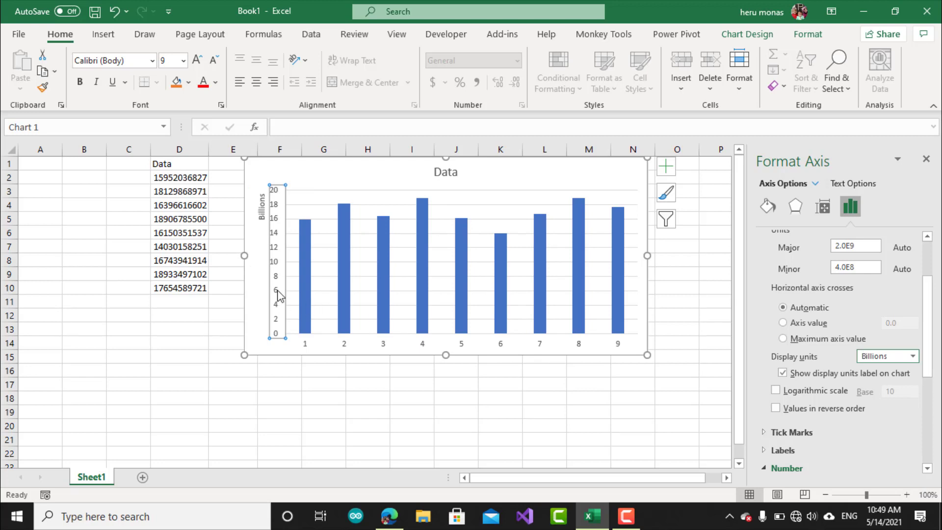
Replace the text of the vertical axis's display units label with "Milyar".
{"action": "left_click", "coordinate": [260, 216]}
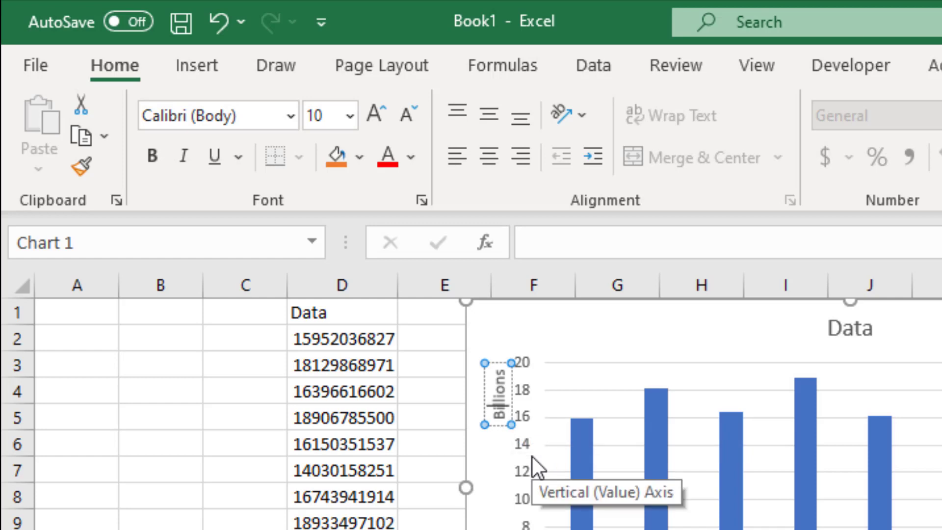
{"action": "key", "text": "Delete"}
{"action": "key", "text": "Delete"}
{"action": "key", "text": "Delete"}
{"action": "key", "text": "Delete"}
{"action": "key", "text": "Delete"}
{"action": "key", "text": "Delete"}
{"action": "key", "text": "Delete"}
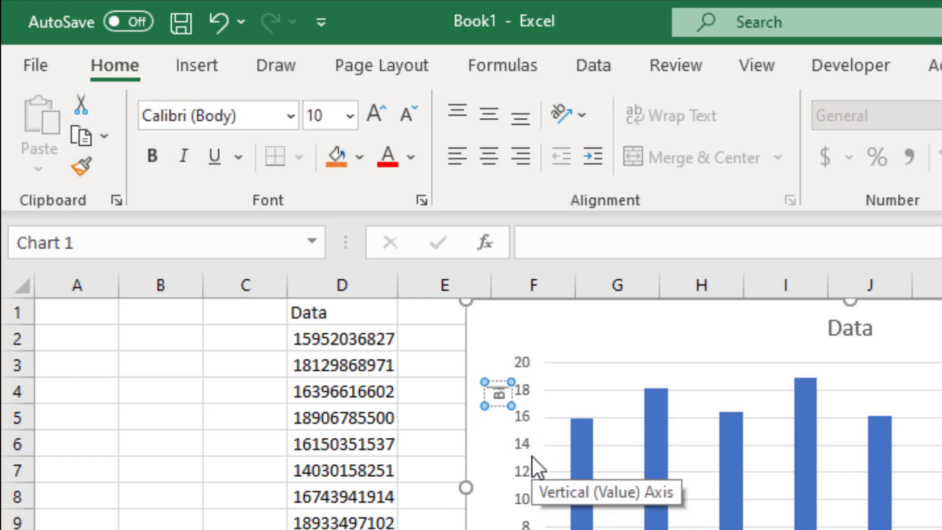
{"action": "key", "text": "BackSpace"}
{"action": "type", "text": "Milyar"}
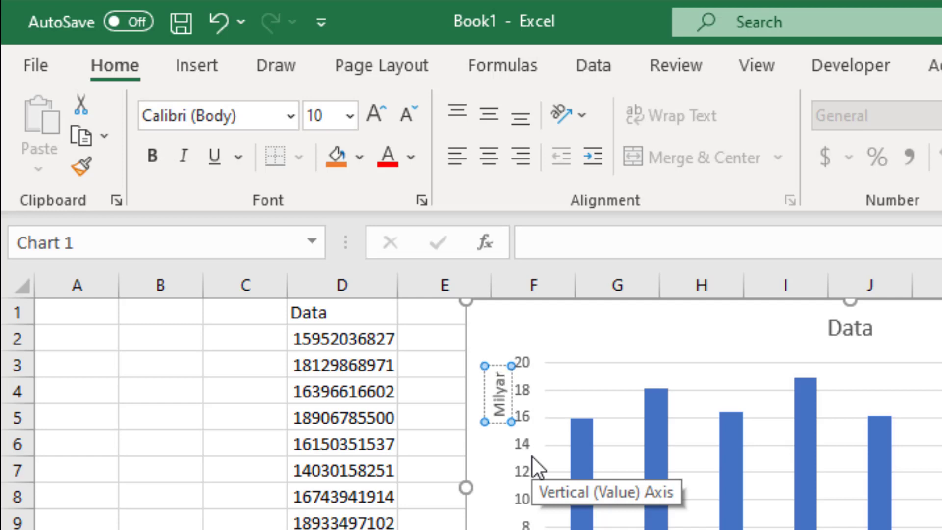
{"action": "left_click", "coordinate": [637, 340]}
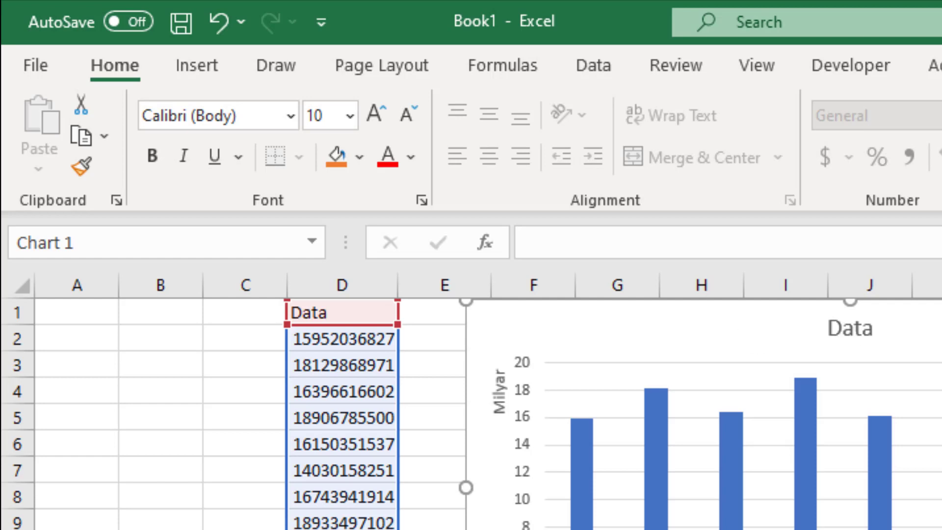
Duplicate the Data chart and place the copy directly below the original, left edges aligned, starting at row 16.
{"action": "mouse_move", "coordinate": [891, 459]}
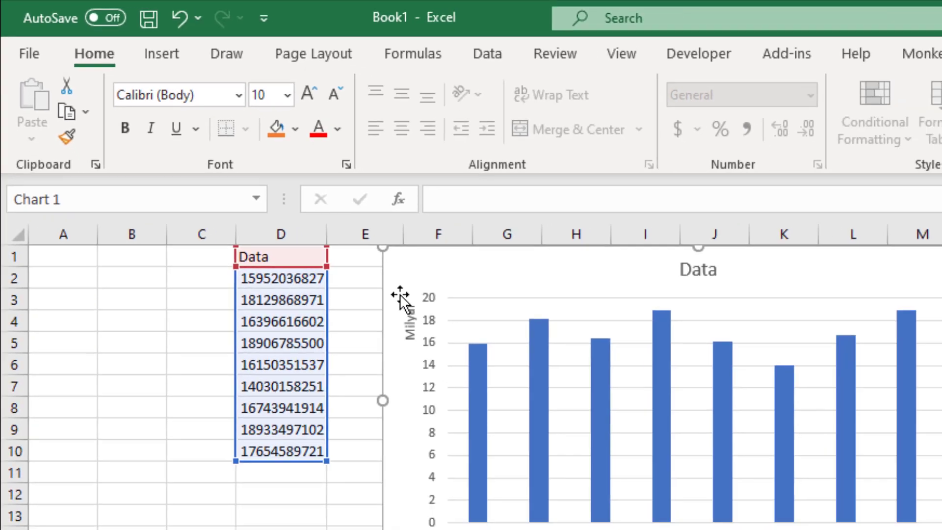
{"action": "double_click", "coordinate": [488, 375]}
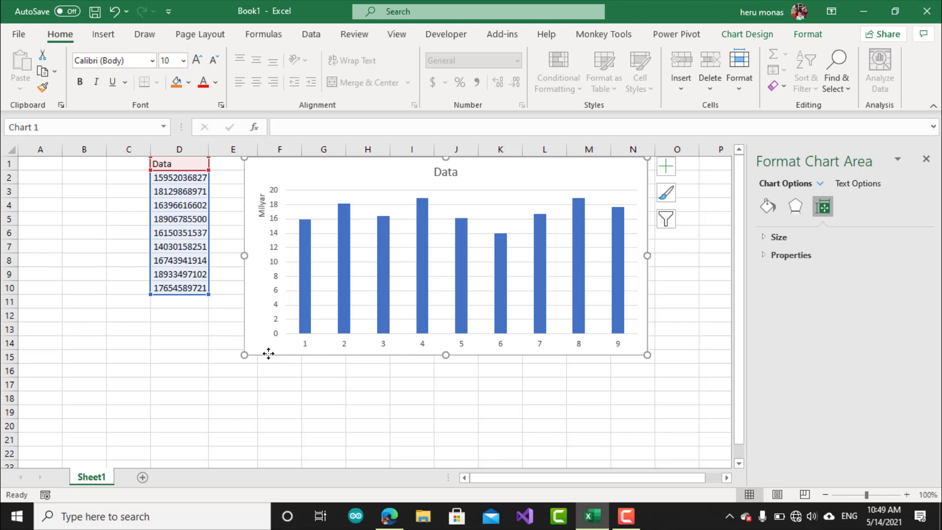
{"action": "key", "text": "ctrl+c"}
{"action": "left_click", "coordinate": [263, 378]}
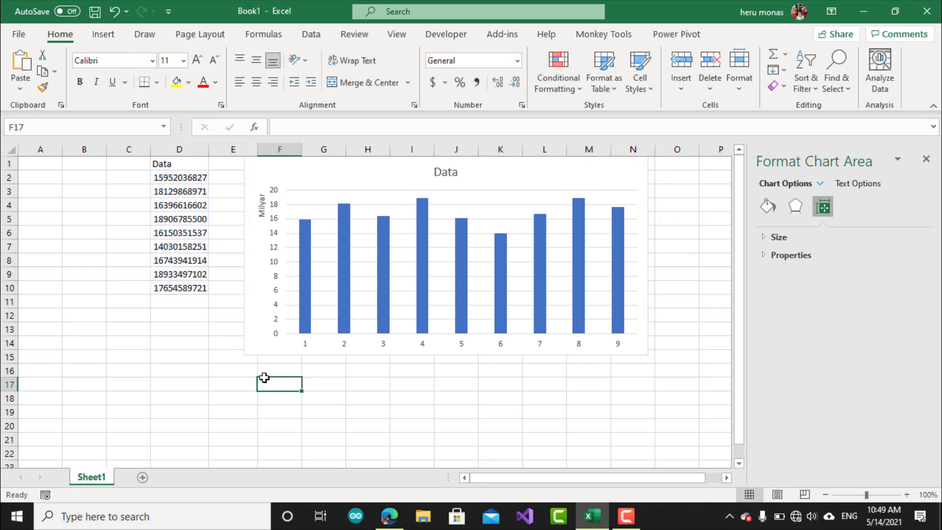
{"action": "key", "text": "ctrl+v"}
{"action": "left_click_drag", "start_coordinate": [274, 379], "coordinate": [263, 365]}
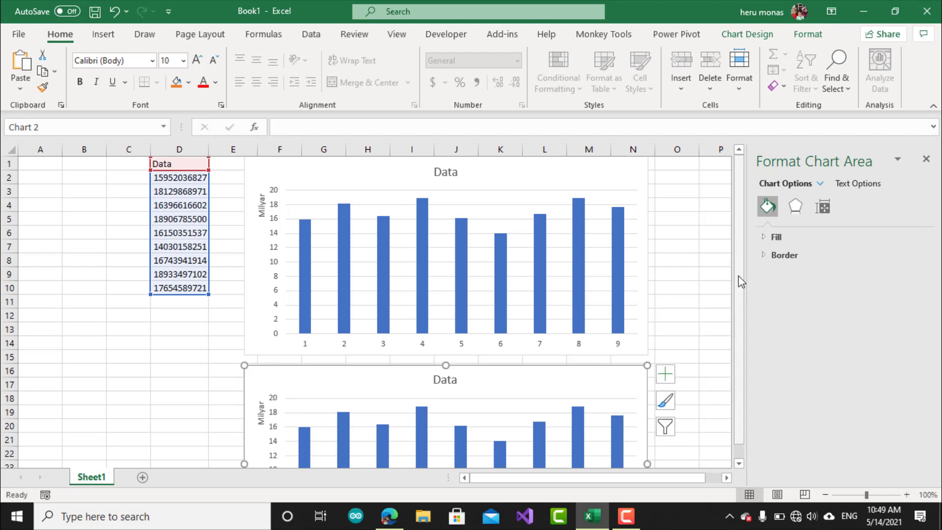
Set the display units of the copied chart's vertical axis to None.
{"action": "left_click_drag", "start_coordinate": [737, 281], "coordinate": [742, 448]}
{"action": "left_click", "coordinate": [739, 463]}
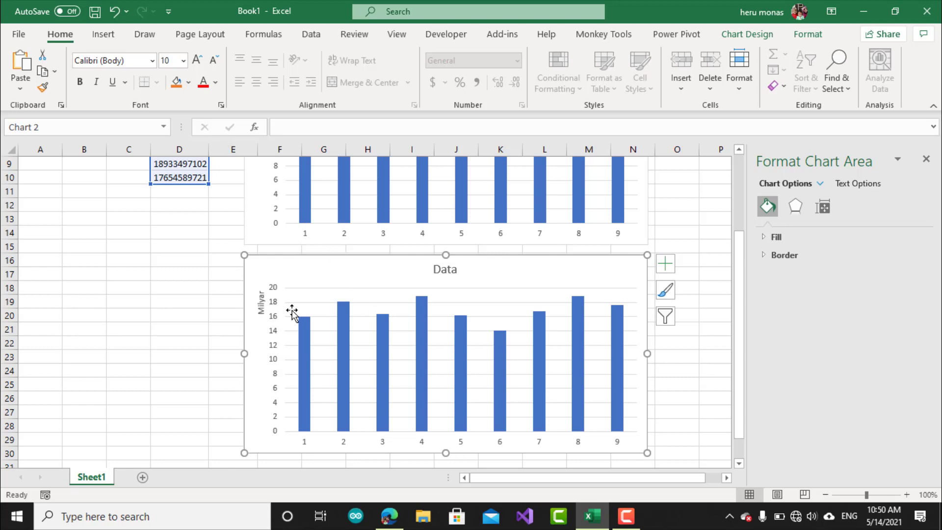
{"action": "left_click", "coordinate": [266, 316]}
{"action": "left_click", "coordinate": [273, 332]}
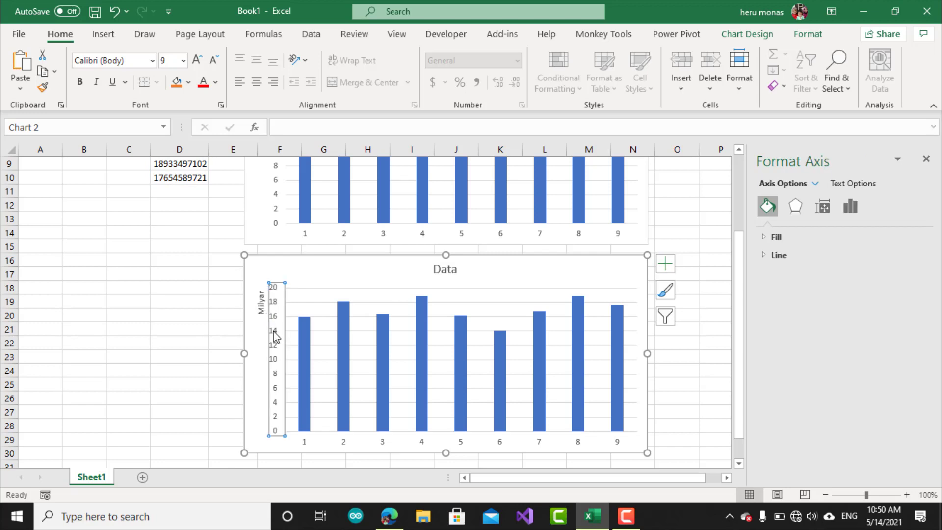
{"action": "right_click", "coordinate": [273, 331]}
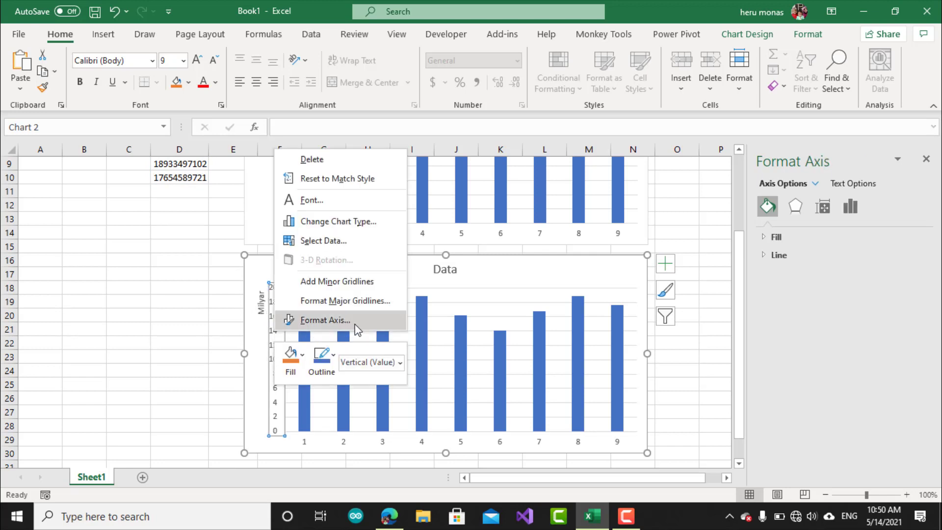
{"action": "left_click", "coordinate": [325, 320]}
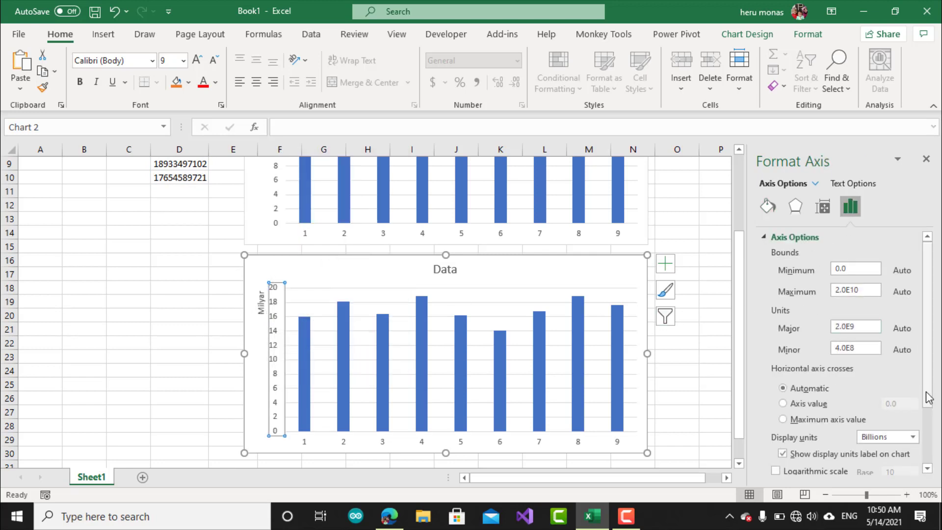
{"action": "left_click", "coordinate": [912, 436]}
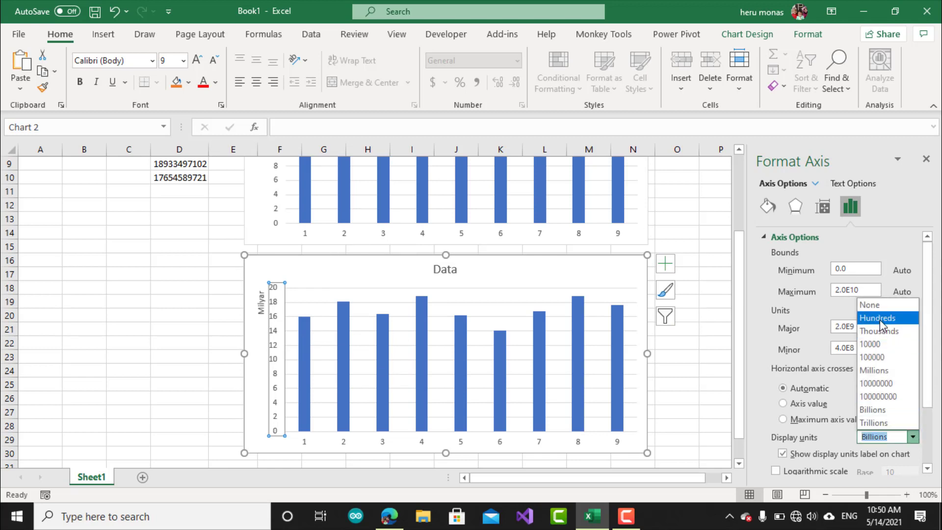
{"action": "left_click", "coordinate": [880, 306]}
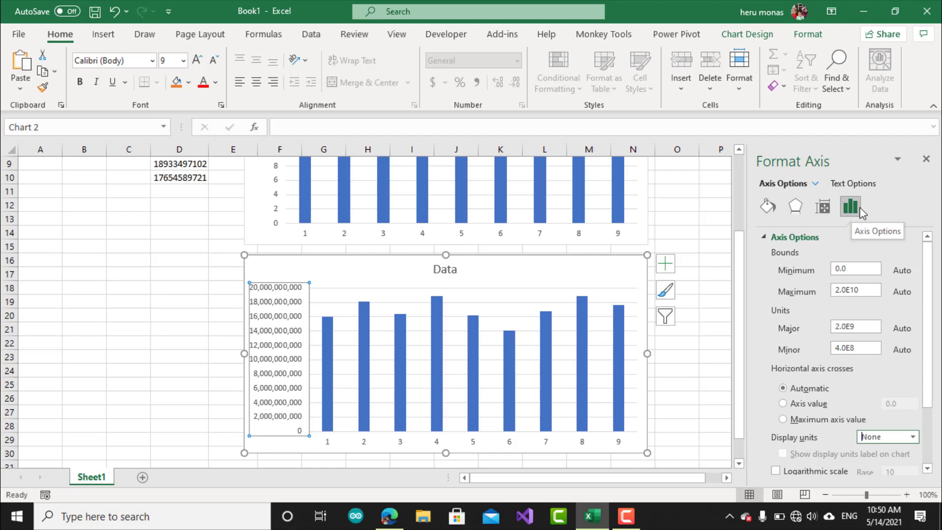
Apply the custom number format #,##0,,, to the copied chart's vertical axis.
{"action": "scroll", "coordinate": [928, 278], "scroll_direction": "down", "scroll_amount": 3}
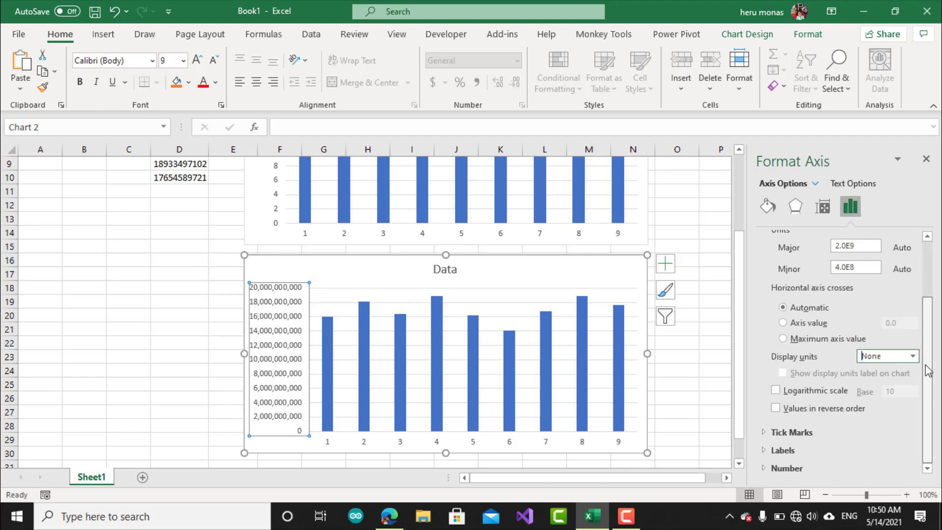
{"action": "left_click", "coordinate": [781, 467]}
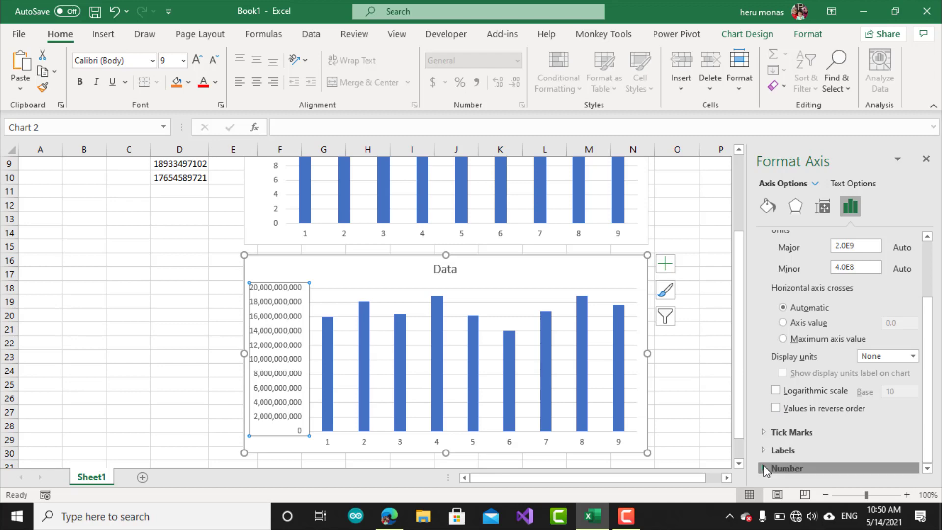
{"action": "left_click_drag", "start_coordinate": [928, 358], "coordinate": [931, 434]}
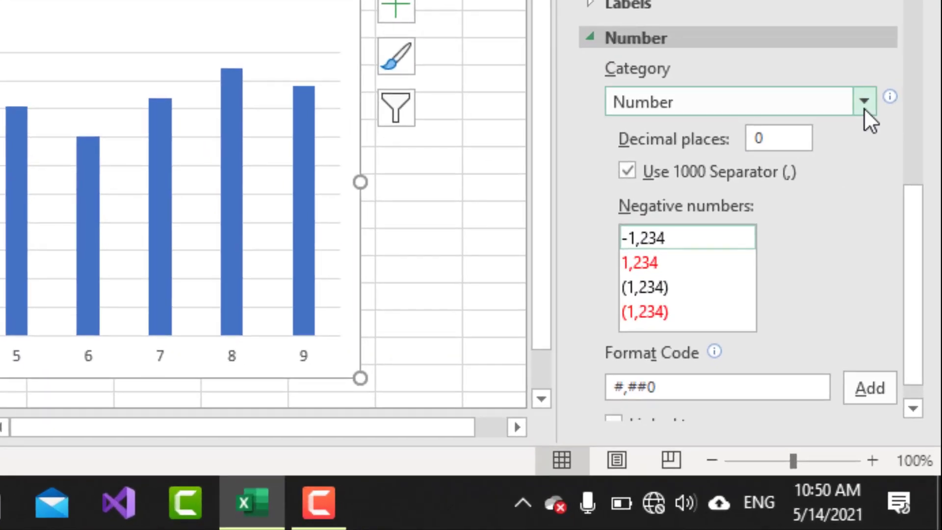
{"action": "left_click", "coordinate": [889, 245]}
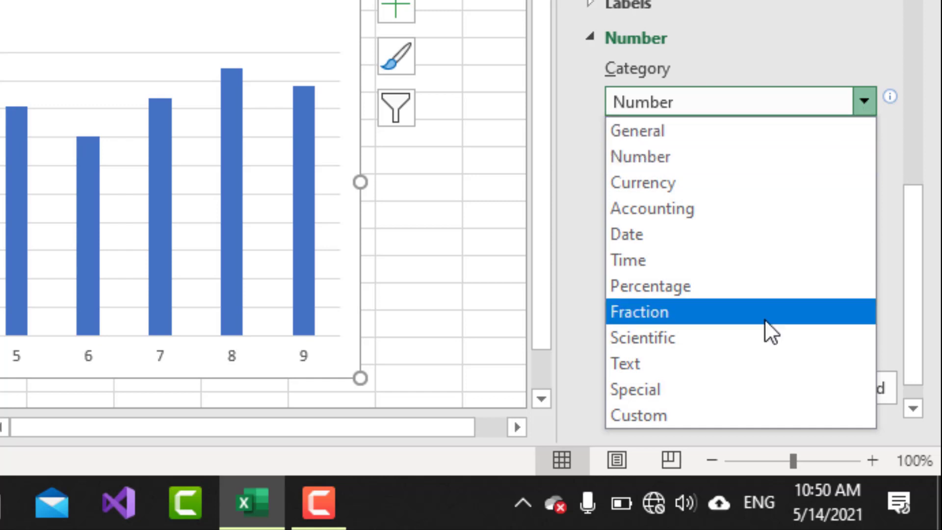
{"action": "left_click", "coordinate": [714, 415]}
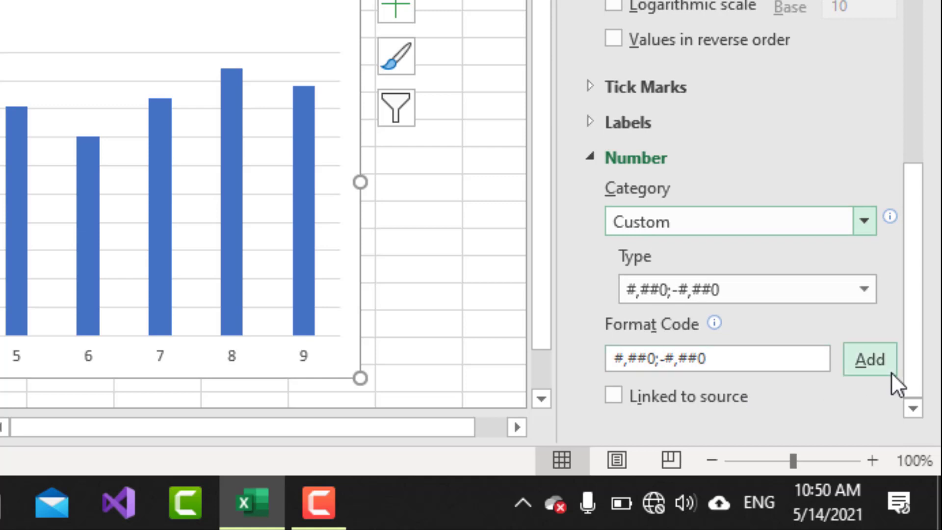
{"action": "left_click", "coordinate": [801, 359]}
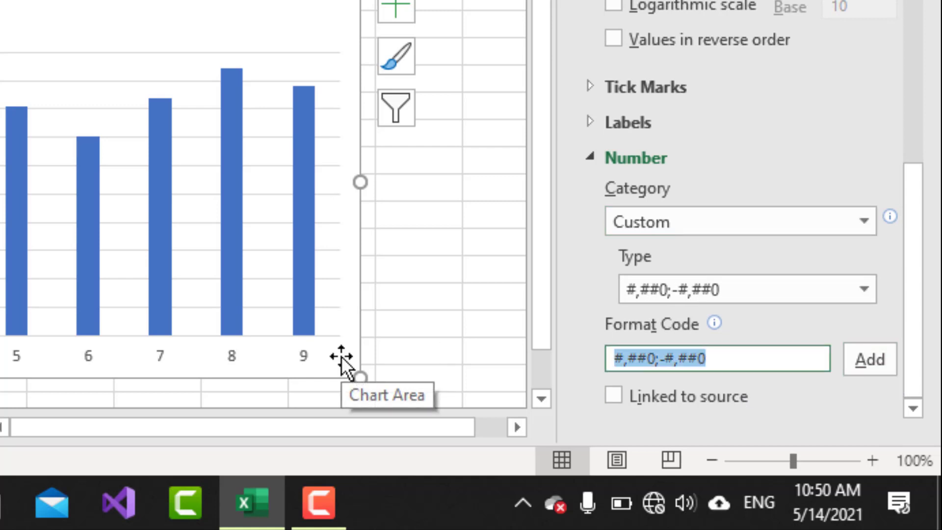
{"action": "type", "text": "#"}
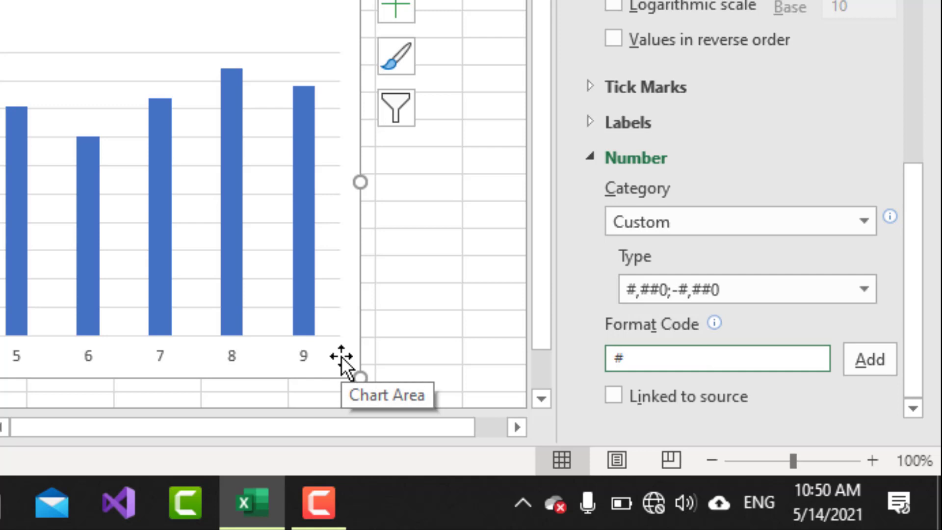
{"action": "type", "text": ",0"}
{"action": "type", "text": ",,,"}
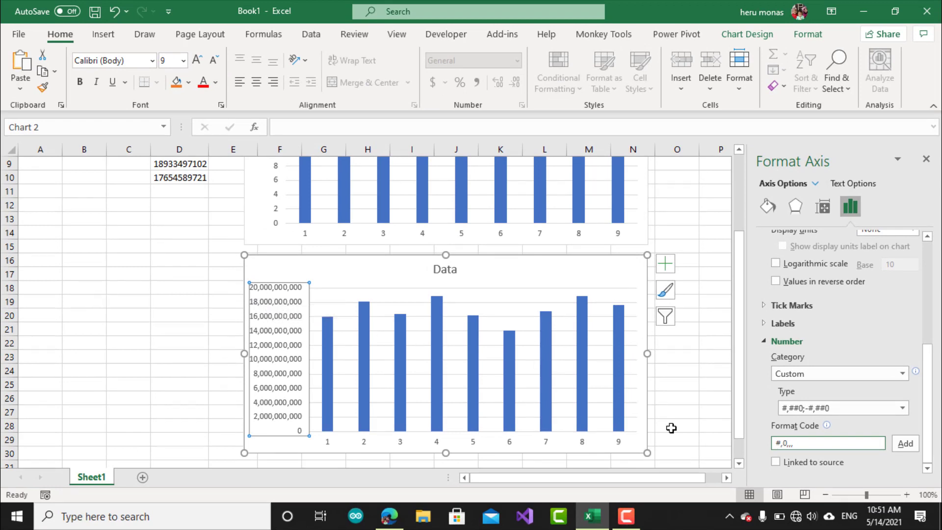
{"action": "left_click", "coordinate": [904, 447]}
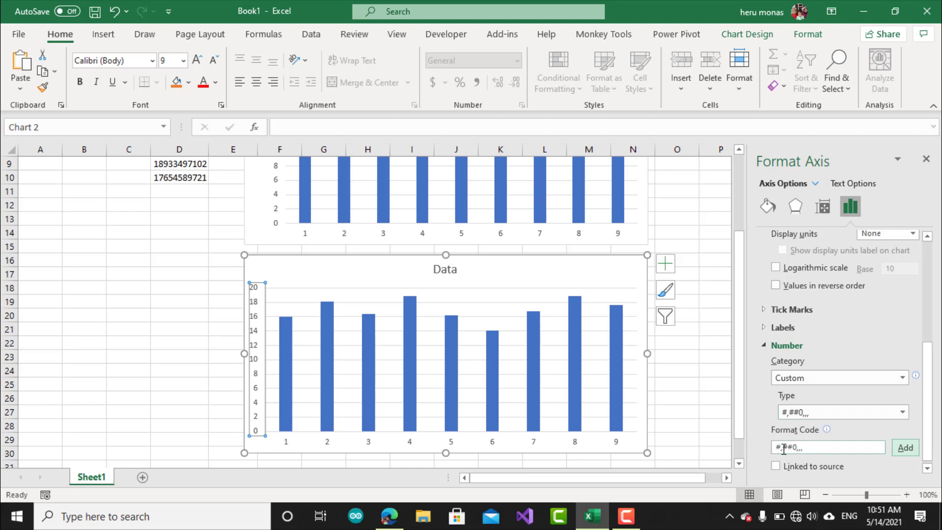
Extend the vertical axis's custom number format to #,##0,,, " Milyar" so each axis value carries the unit text.
{"action": "left_click", "coordinate": [812, 448]}
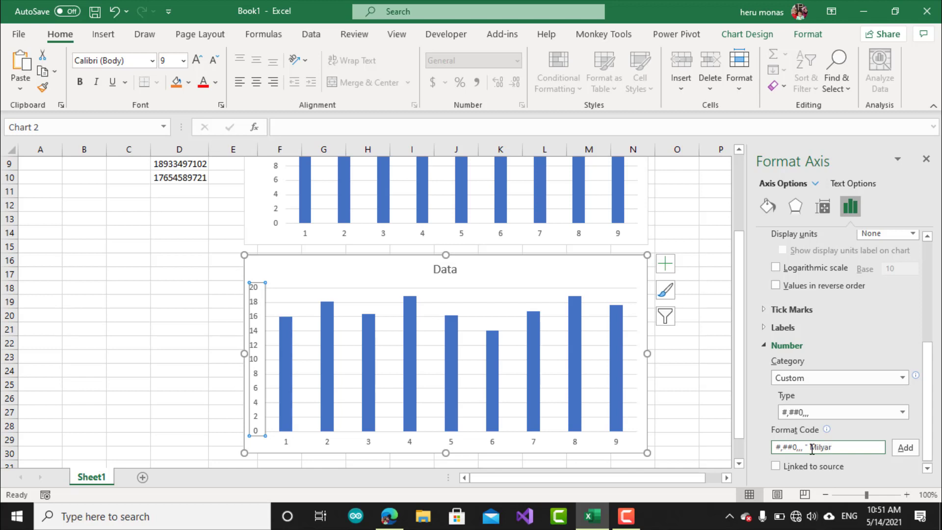
{"action": "left_click", "coordinate": [904, 447]}
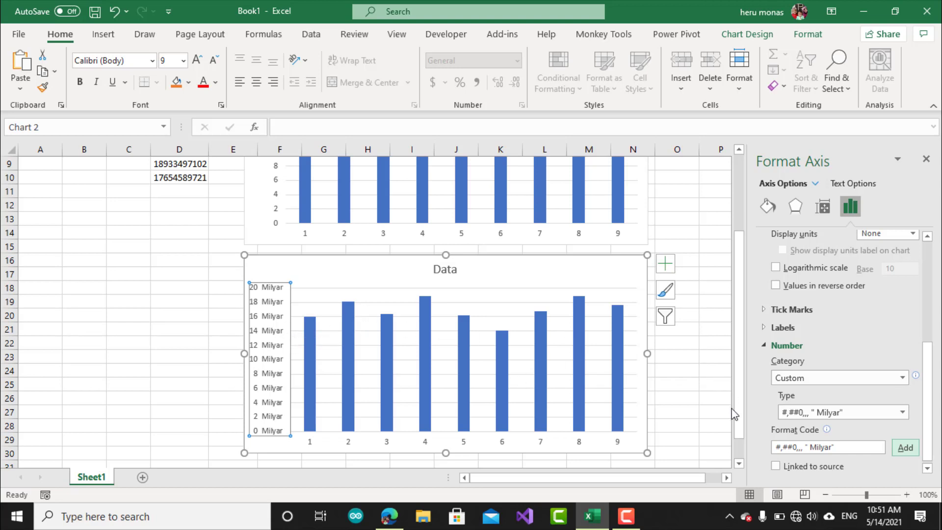
Duplicate the second Data chart and place the copy directly below it, left edges roughly aligned, starting at row 31.
{"action": "left_click_drag", "start_coordinate": [737, 416], "coordinate": [743, 346]}
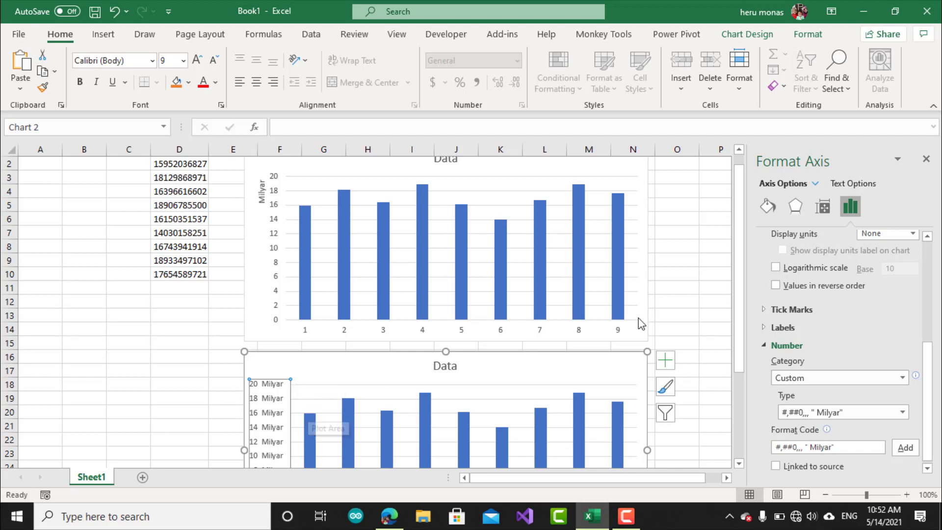
{"action": "left_click_drag", "start_coordinate": [740, 326], "coordinate": [738, 432]}
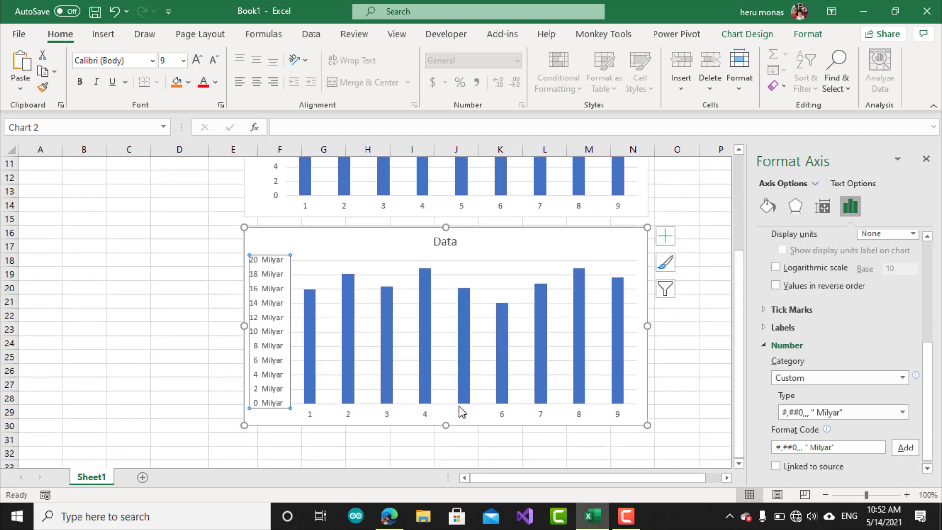
{"action": "left_click", "coordinate": [418, 426]}
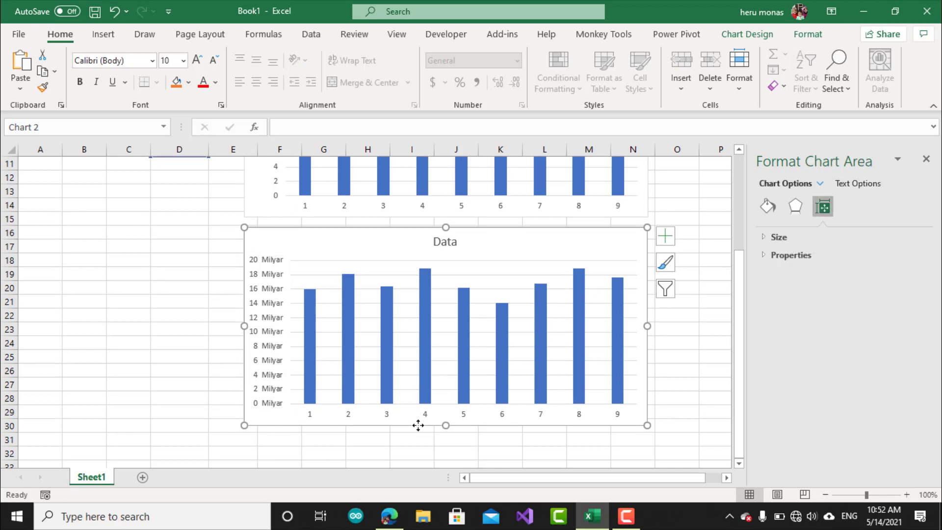
{"action": "left_click", "coordinate": [267, 441]}
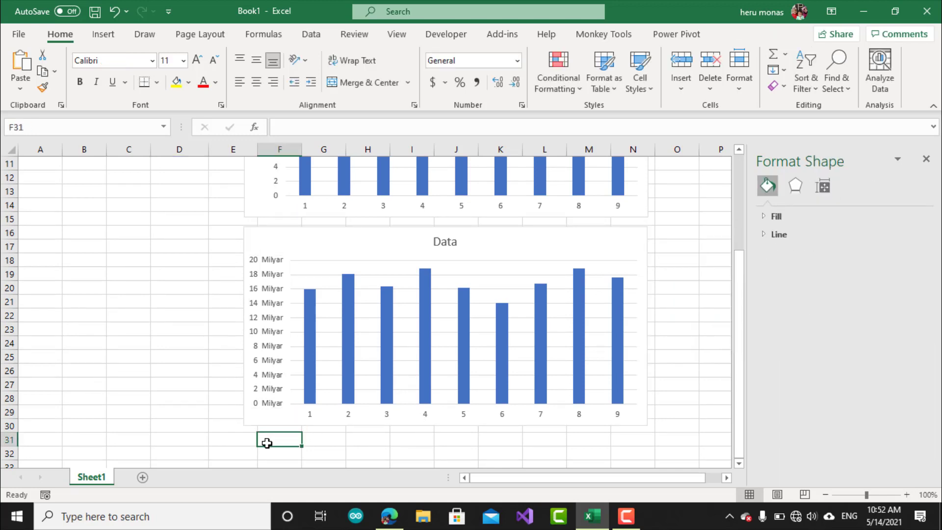
{"action": "key", "text": "ctrl+v"}
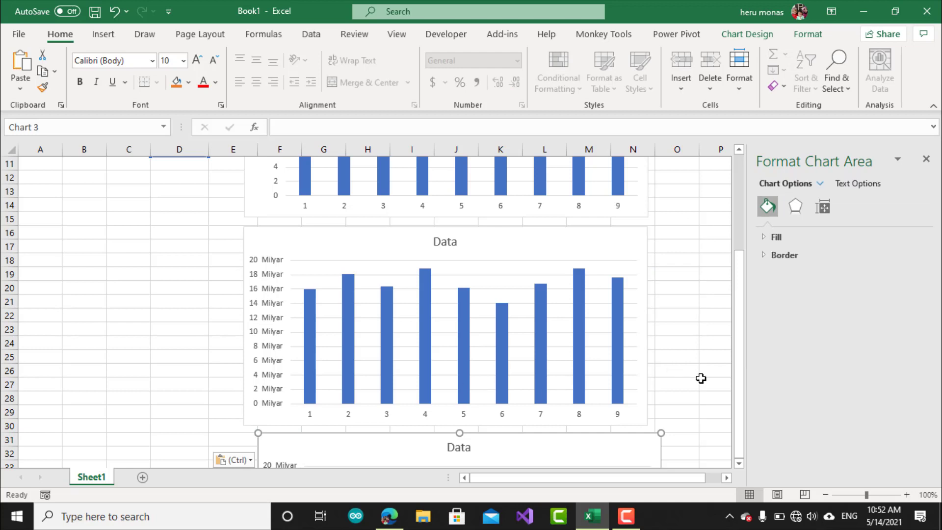
{"action": "left_click", "coordinate": [738, 462]}
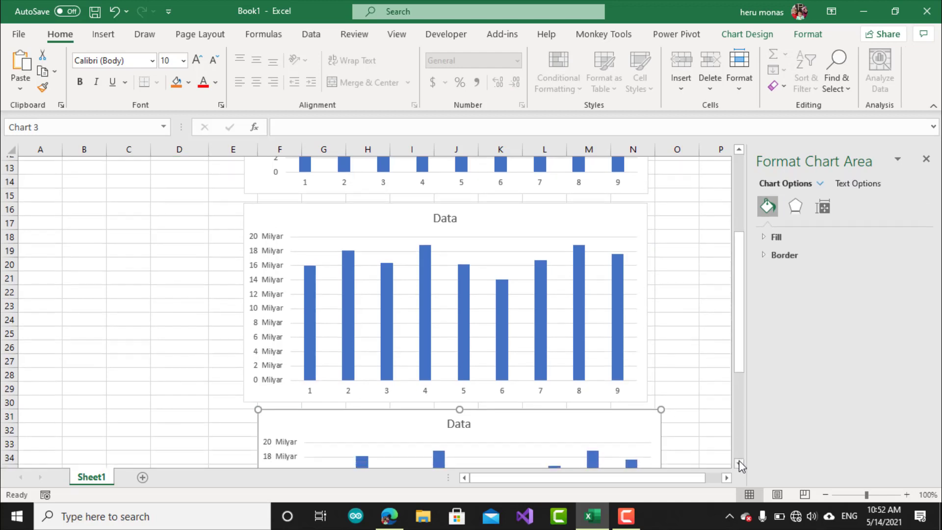
{"action": "left_click", "coordinate": [738, 462]}
{"action": "left_click", "coordinate": [738, 462]}
{"action": "left_click", "coordinate": [738, 462]}
{"action": "left_click", "coordinate": [739, 462]}
{"action": "left_click", "coordinate": [739, 462]}
{"action": "left_click", "coordinate": [738, 462]}
{"action": "left_click", "coordinate": [738, 462]}
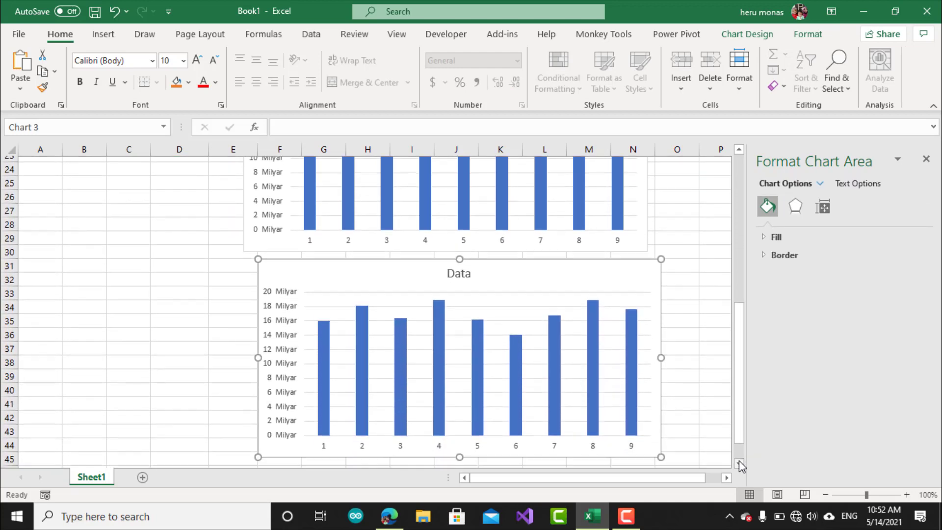
{"action": "left_click", "coordinate": [738, 462]}
{"action": "left_click_drag", "start_coordinate": [311, 249], "coordinate": [300, 248]}
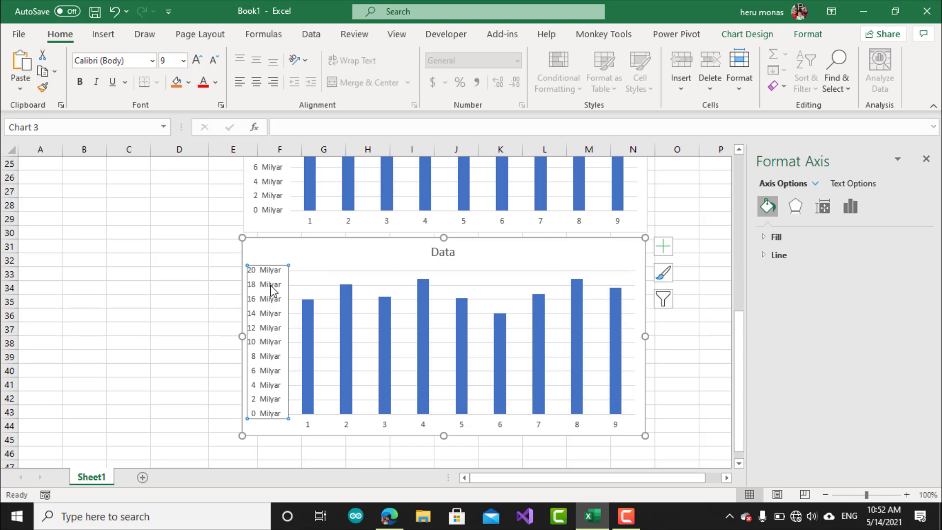
Delete the vertical axis and the major gridlines from the third Data chart.
{"action": "key", "text": "Delete"}
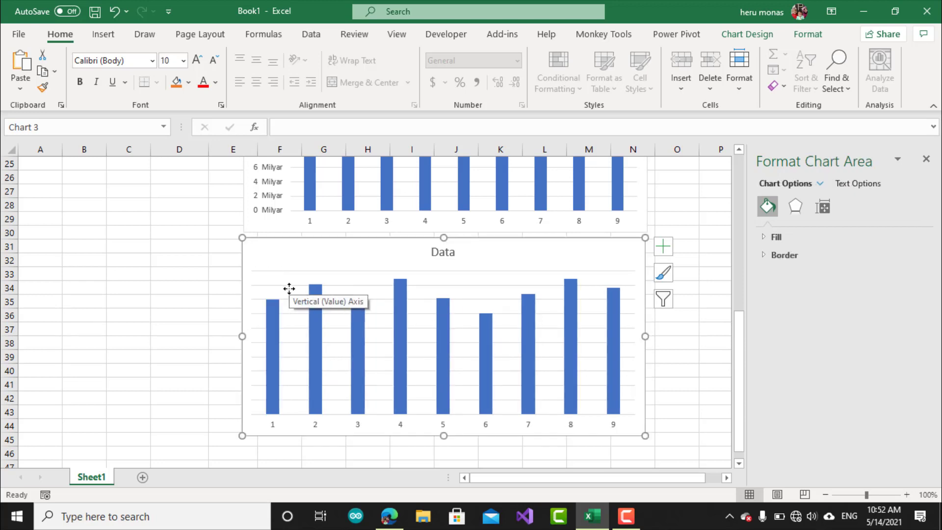
{"action": "left_click", "coordinate": [372, 273]}
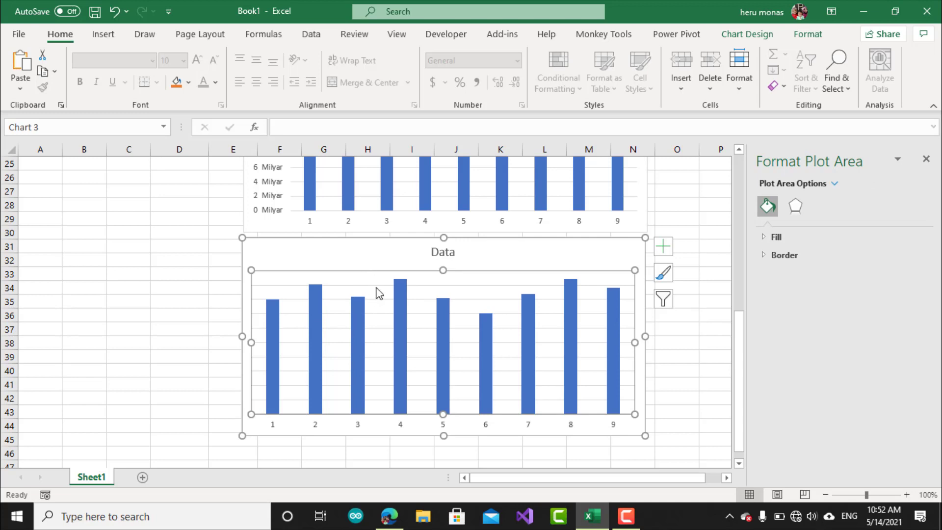
{"action": "left_click", "coordinate": [378, 292]}
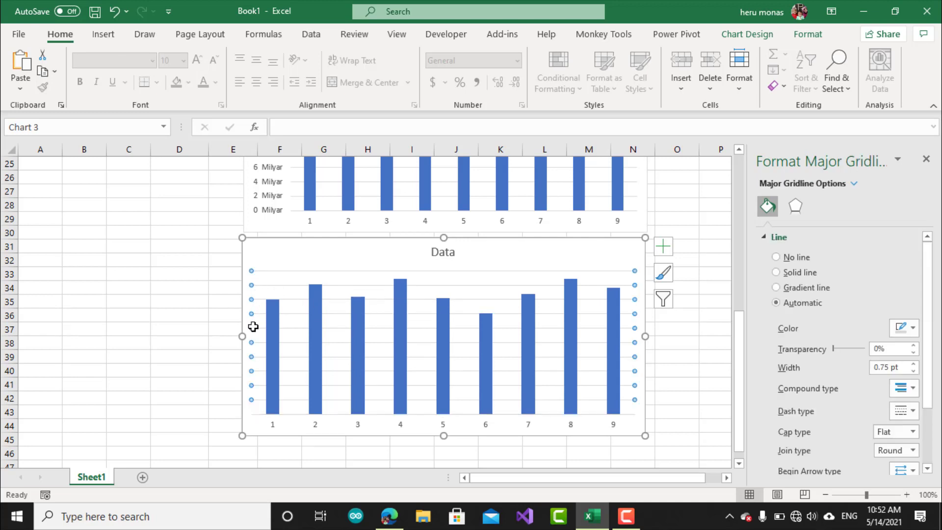
{"action": "key", "text": "Escape"}
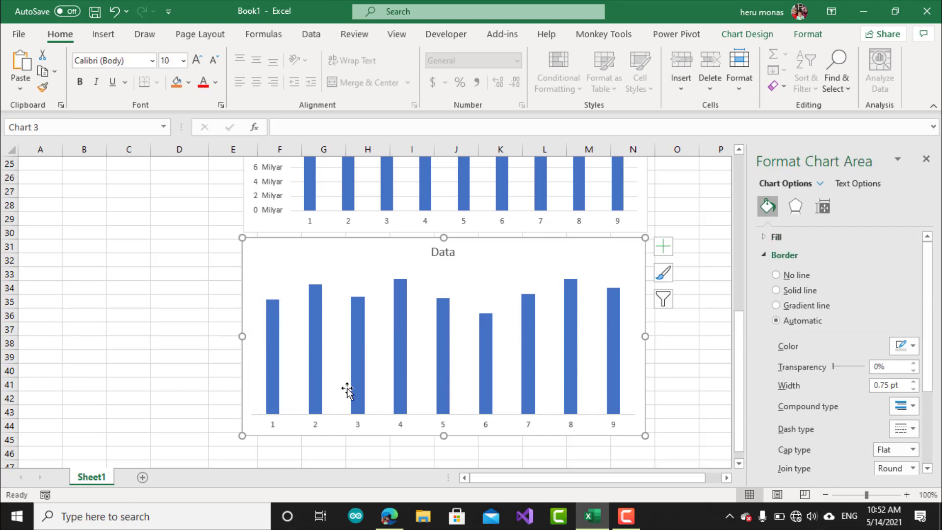
Add data labels to the column series of the third Data chart.
{"action": "mouse_move", "coordinate": [273, 349]}
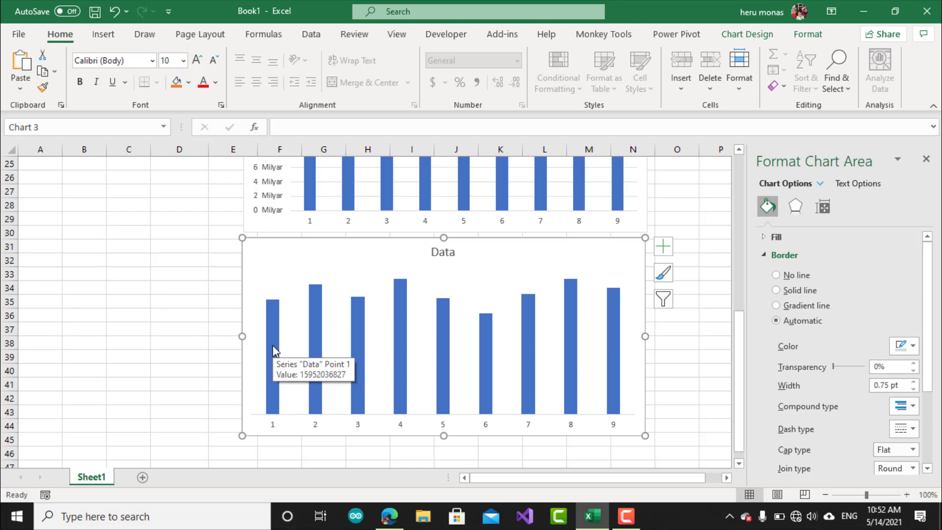
{"action": "right_click", "coordinate": [272, 346]}
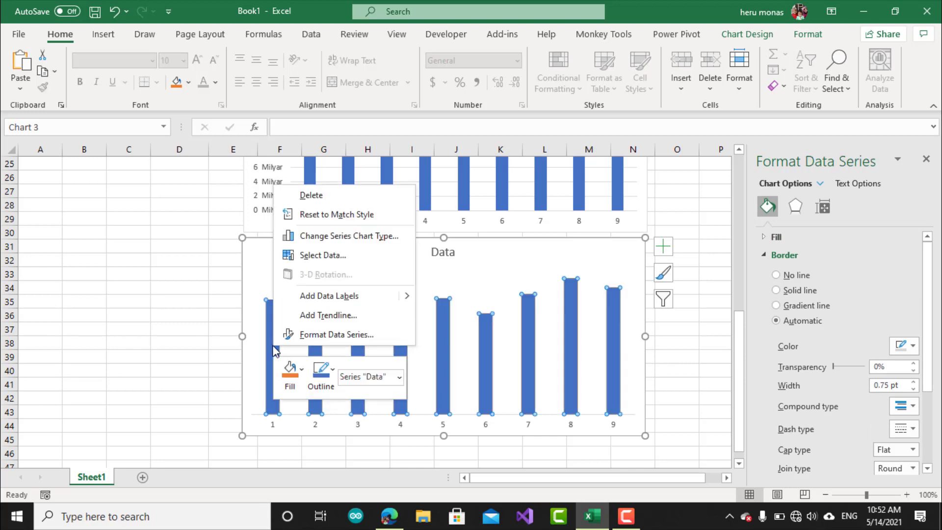
{"action": "left_click", "coordinate": [360, 295]}
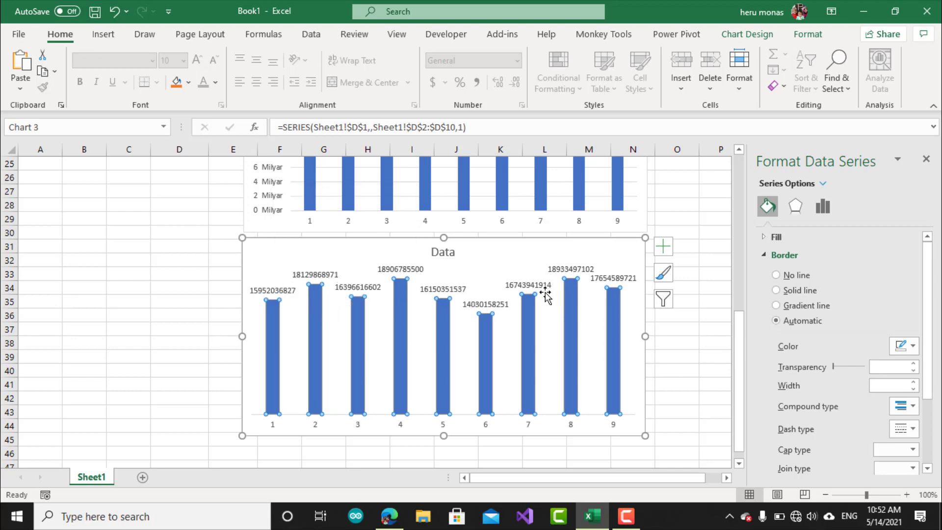
Apply the custom number format #0.0,,, to the third chart's data labels to show billions with one decimal.
{"action": "left_click", "coordinate": [283, 291]}
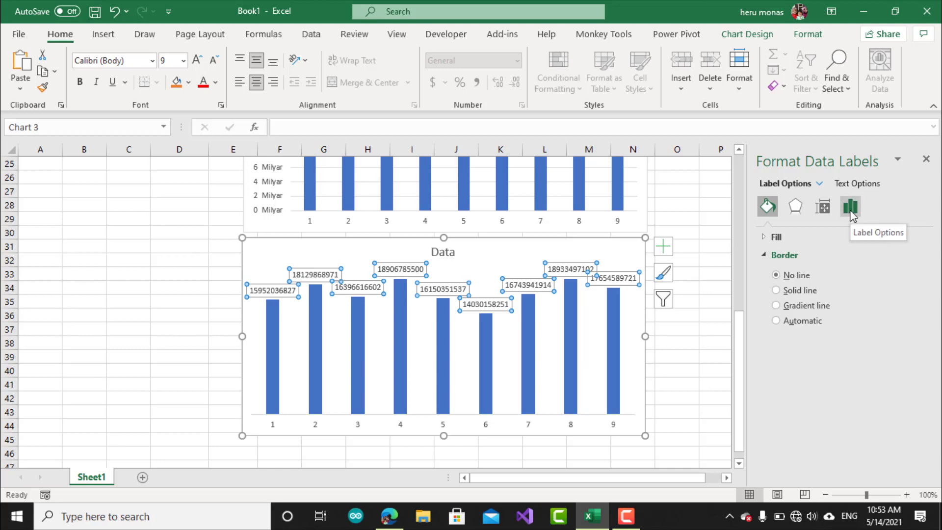
{"action": "left_click", "coordinate": [852, 214]}
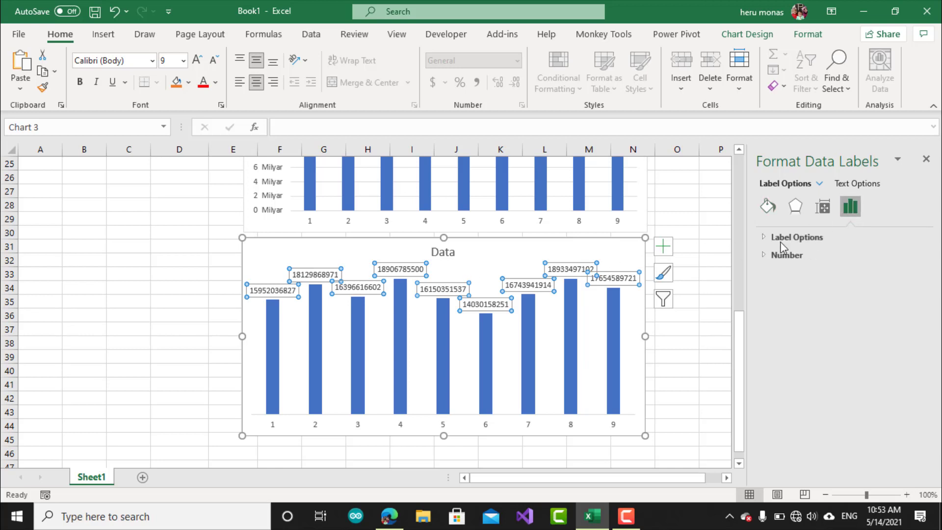
{"action": "left_click", "coordinate": [763, 256]}
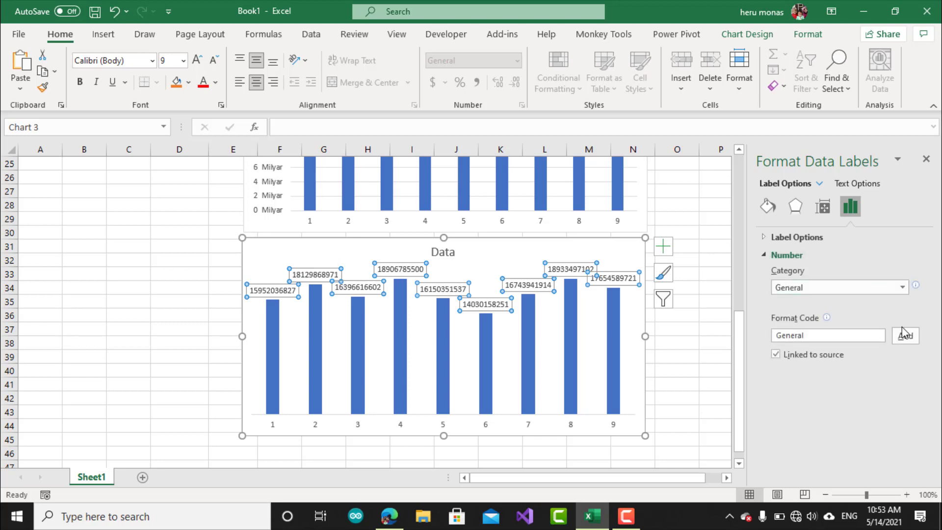
{"action": "left_click", "coordinate": [903, 288]}
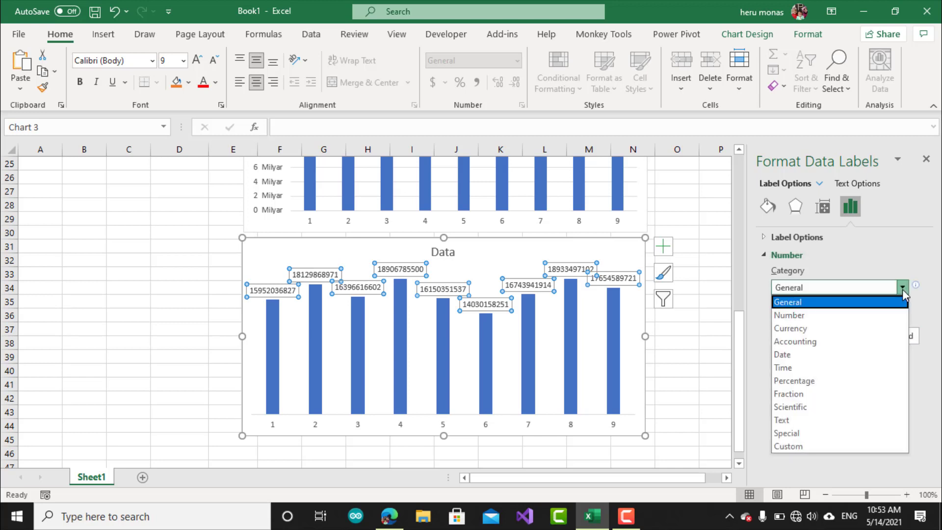
{"action": "left_click", "coordinate": [805, 446]}
{"action": "left_click_drag", "start_coordinate": [847, 355], "coordinate": [671, 362]}
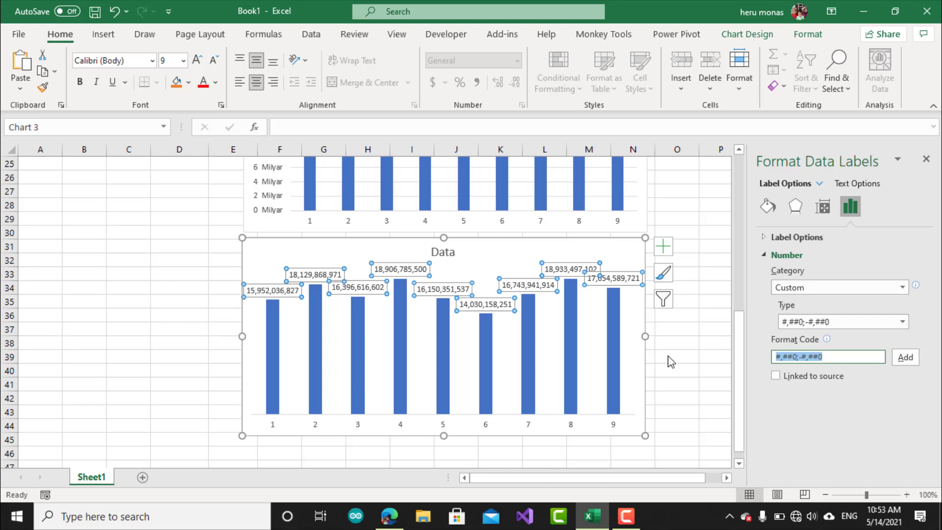
{"action": "type", "text": "#0,,"}
{"action": "type", "text": ",.0"}
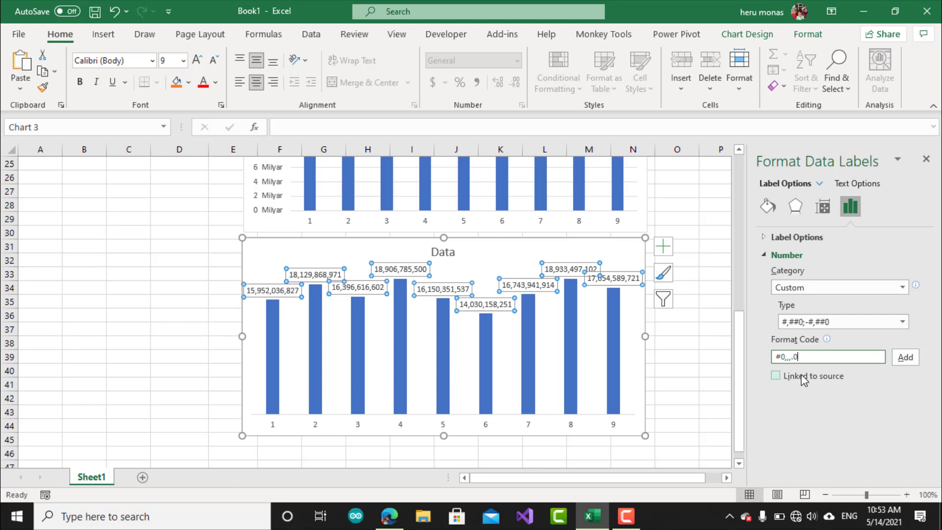
{"action": "left_click", "coordinate": [908, 357]}
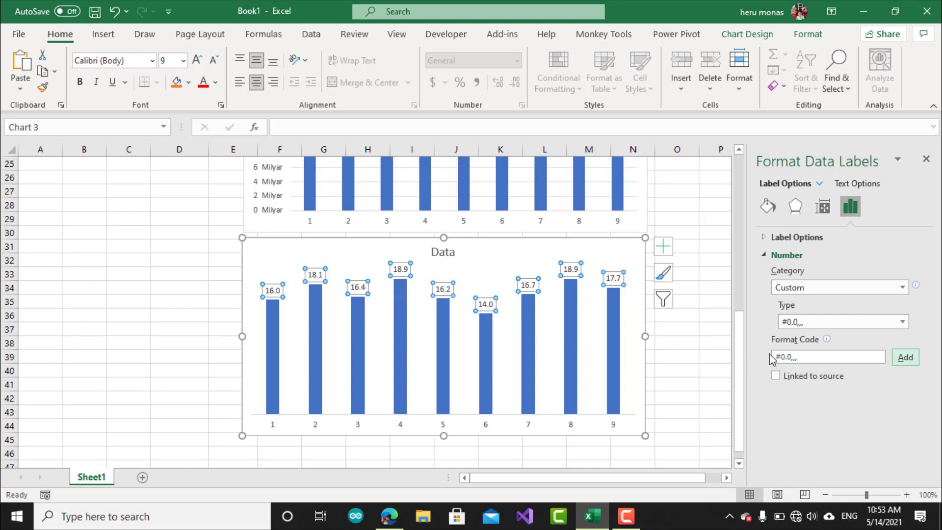
Change the data labels' custom number format to #0.00,,, " Milyar" for two decimals and the unit text.
{"action": "left_click", "coordinate": [792, 357]}
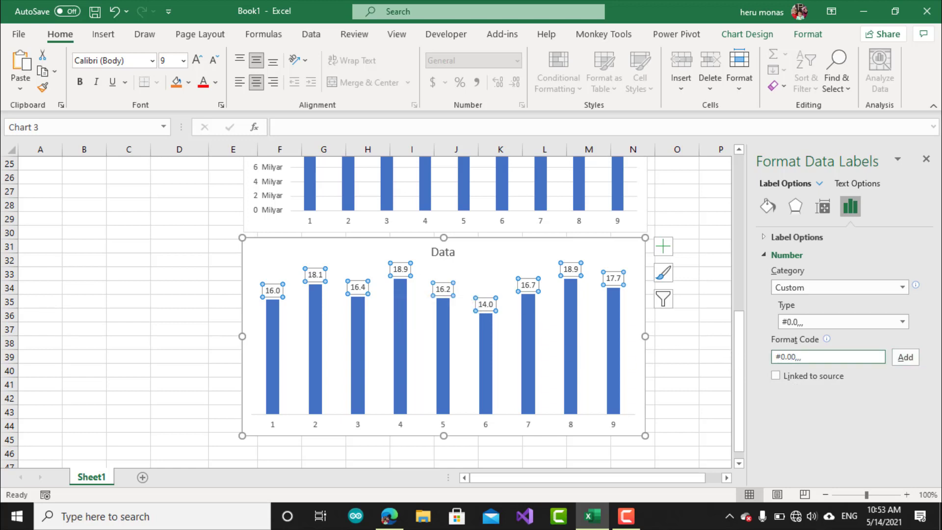
{"action": "type", "text": "\" Milyar\""}
{"action": "left_click", "coordinate": [906, 357]}
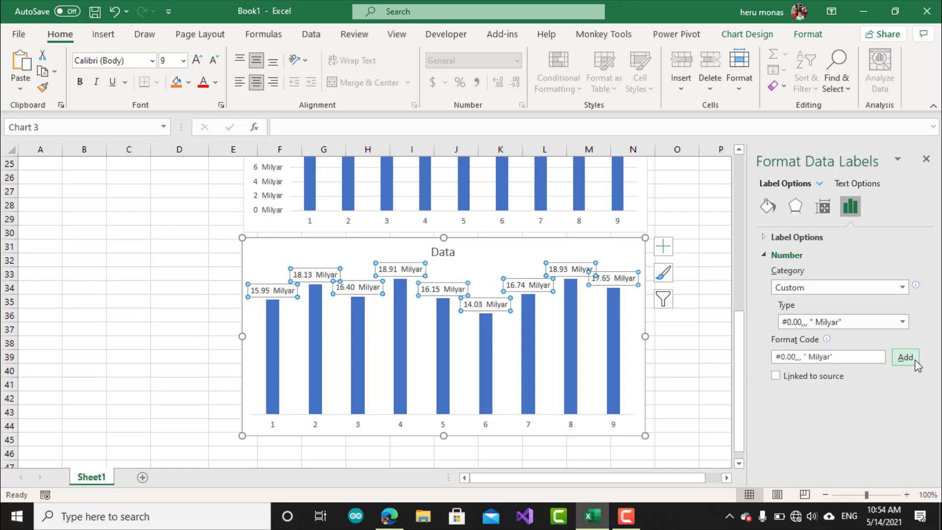
Shorten the unit text in the third Data chart's data labels to M with the custom number format #0.00,,, " M".
{"action": "left_click", "coordinate": [380, 316]}
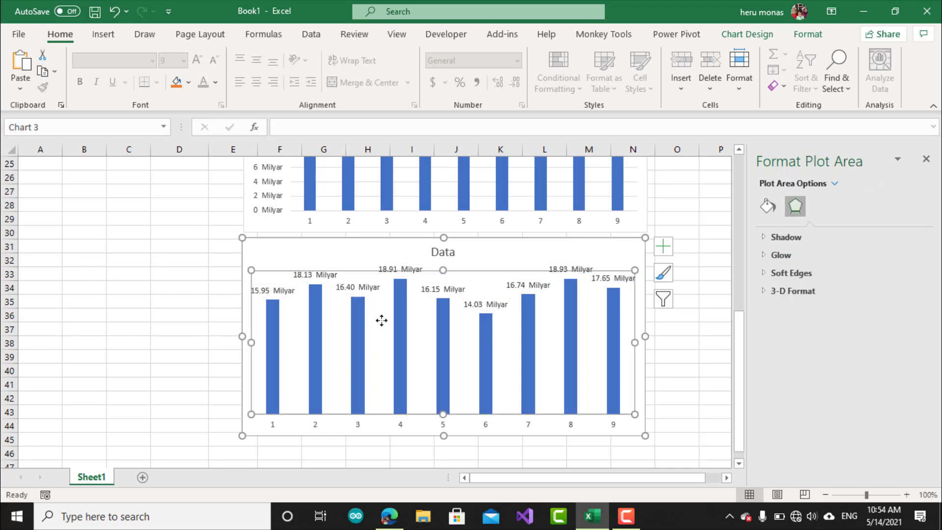
{"action": "left_click", "coordinate": [337, 251]}
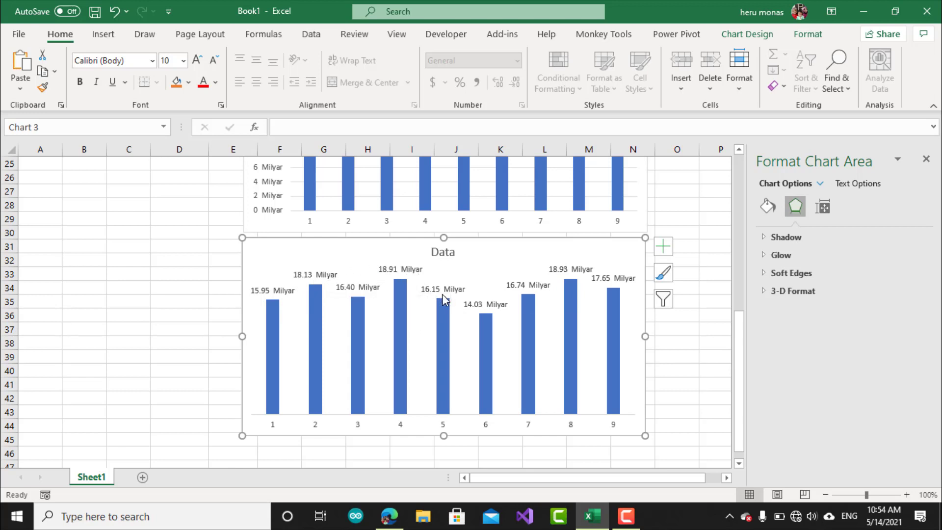
{"action": "left_click", "coordinate": [280, 291]}
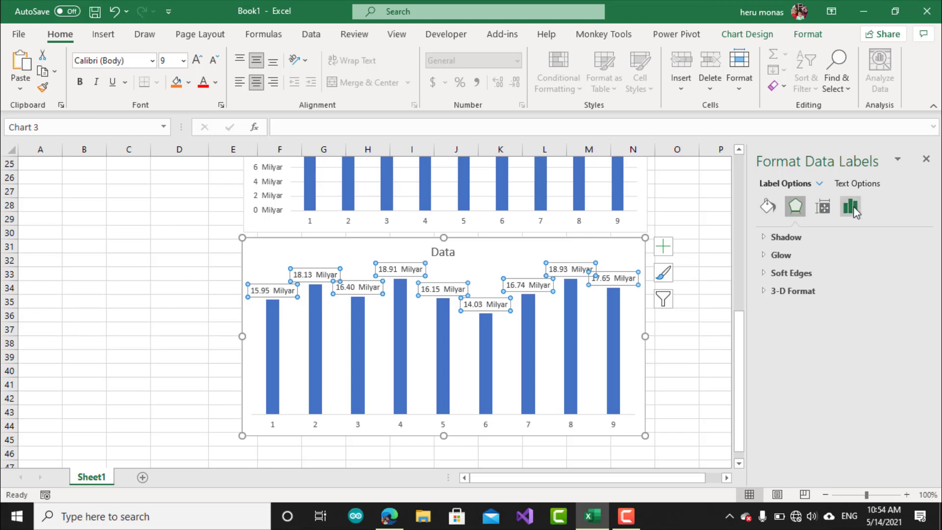
{"action": "left_click", "coordinate": [851, 207]}
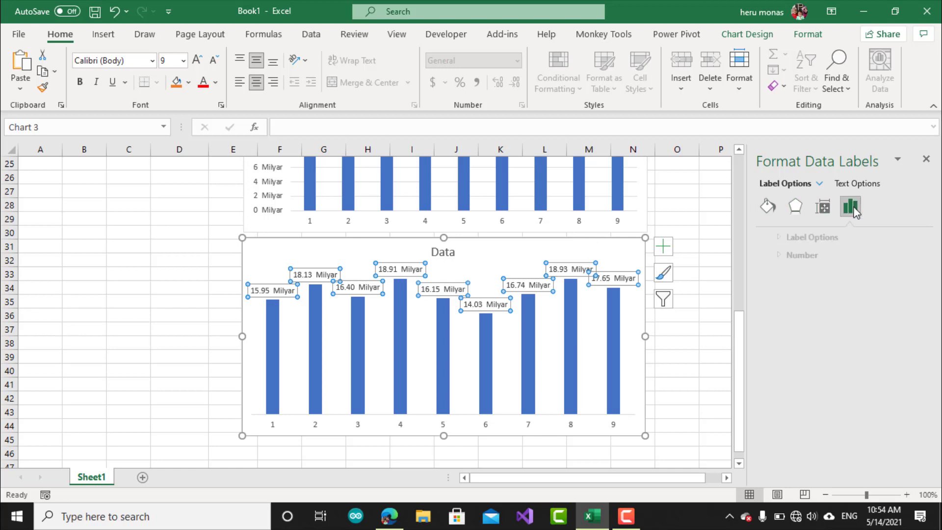
{"action": "left_click", "coordinate": [768, 255]}
{"action": "left_click", "coordinate": [828, 357]}
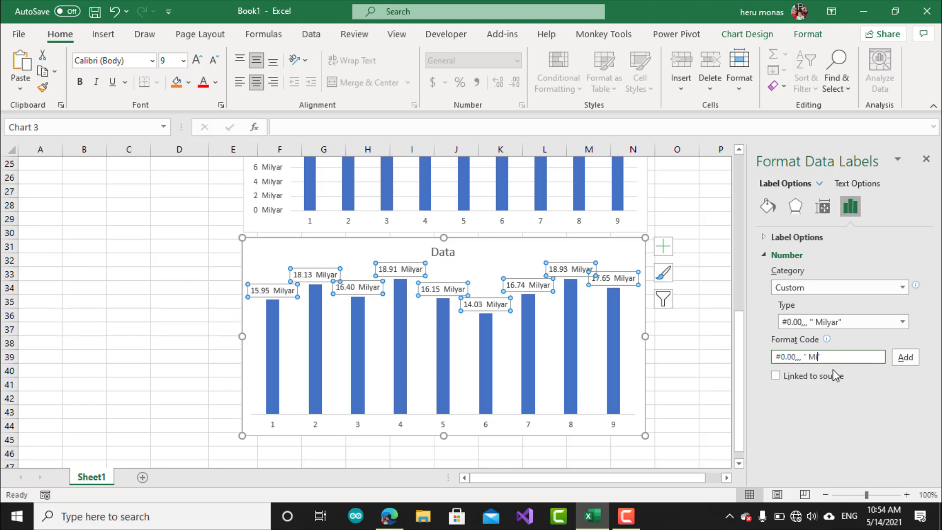
{"action": "key", "text": "BackSpace"}
{"action": "key", "text": "BackSpace"}
{"action": "type", "text": "\""}
{"action": "left_click", "coordinate": [905, 358]}
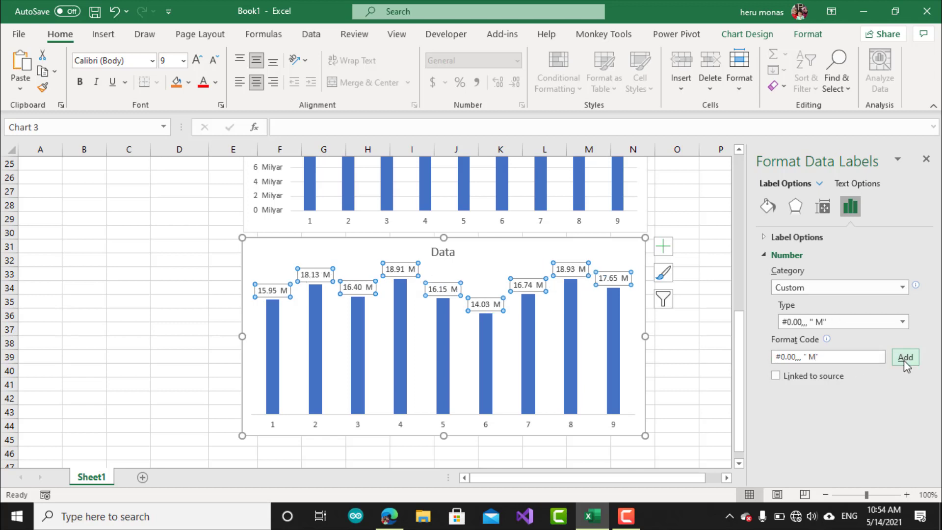
{"action": "left_click", "coordinate": [696, 354]}
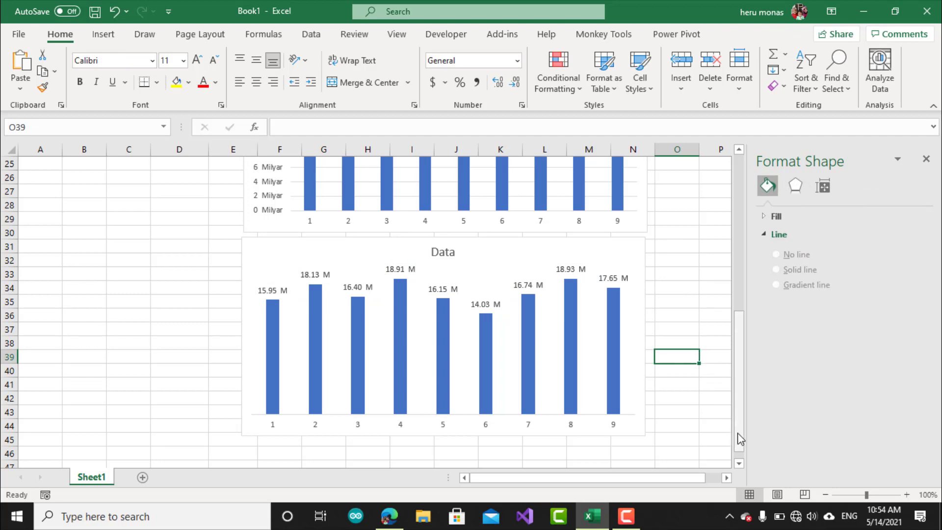
Review the three Data charts in turn, comparing the display-unit axis, the custom-formatted axis and the custom-formatted data labels.
{"action": "left_click_drag", "start_coordinate": [740, 442], "coordinate": [738, 264]}
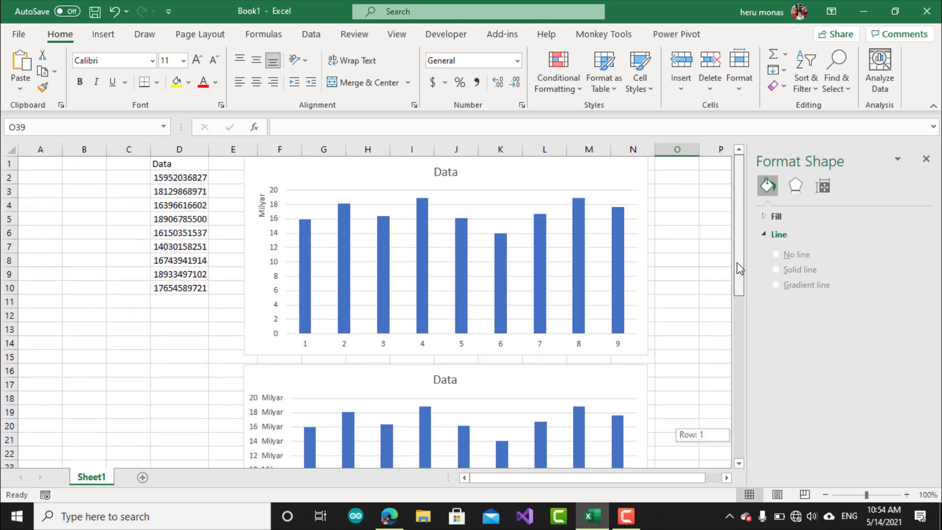
{"action": "left_click_drag", "start_coordinate": [737, 263], "coordinate": [736, 263]}
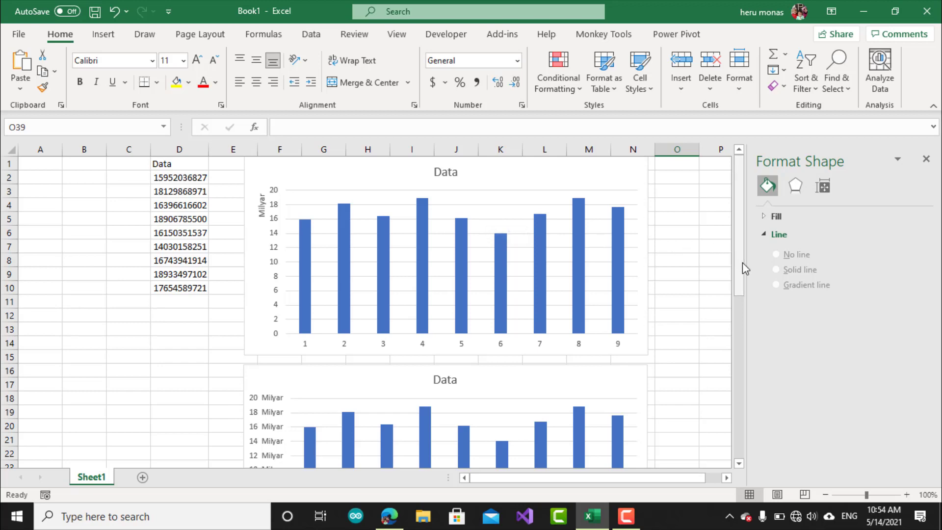
{"action": "mouse_move", "coordinate": [742, 263]}
{"action": "left_mouse_down"}
{"action": "mouse_move", "coordinate": [736, 407]}
{"action": "mouse_move", "coordinate": [734, 268]}
{"action": "left_mouse_up"}
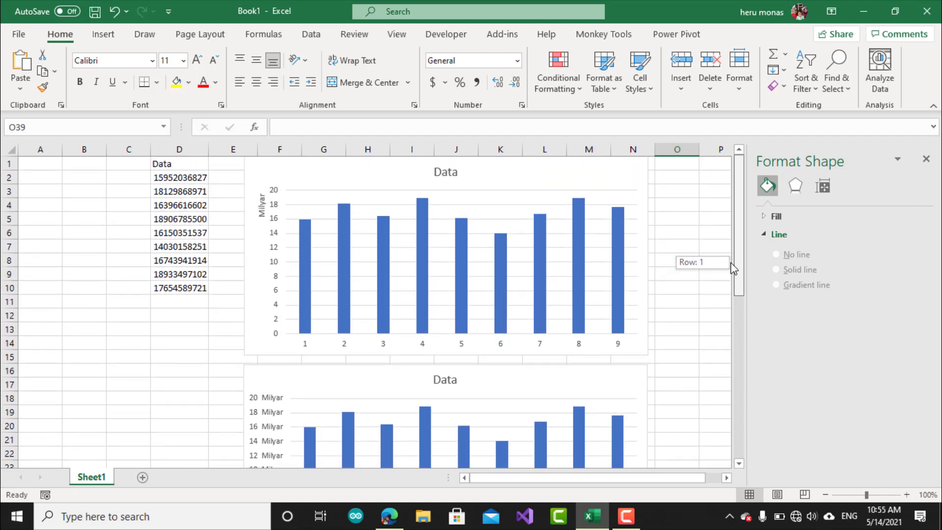
{"action": "left_click_drag", "start_coordinate": [733, 268], "coordinate": [738, 235]}
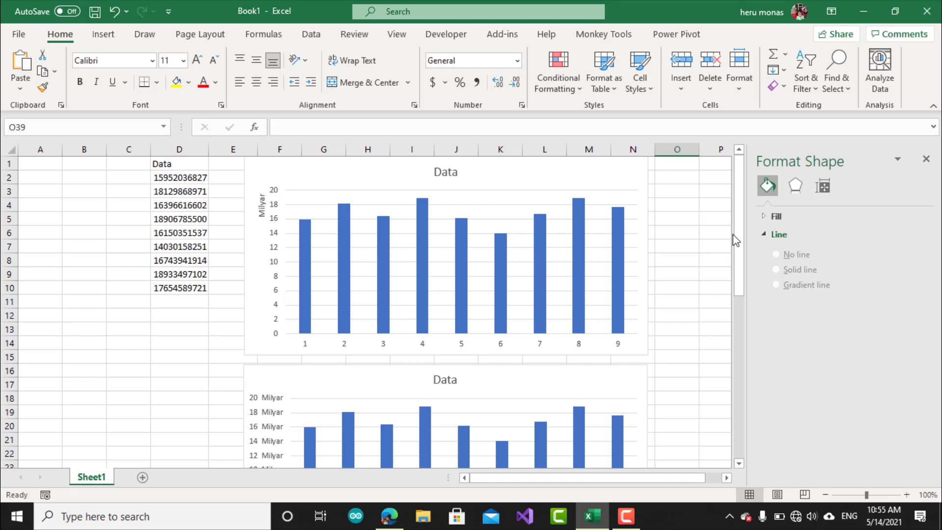
{"action": "left_click_drag", "start_coordinate": [740, 275], "coordinate": [739, 318]}
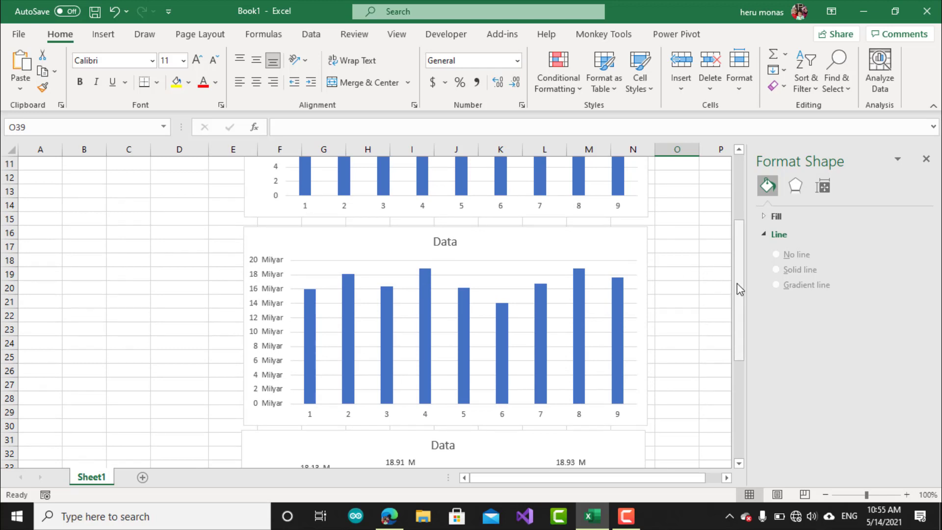
{"action": "left_click_drag", "start_coordinate": [741, 287], "coordinate": [735, 395]}
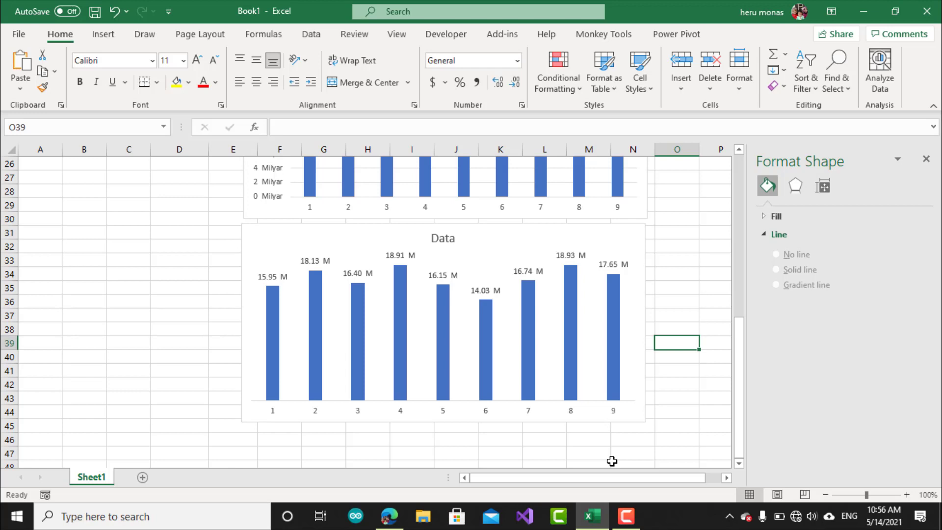
{"action": "left_click", "coordinate": [625, 515]}
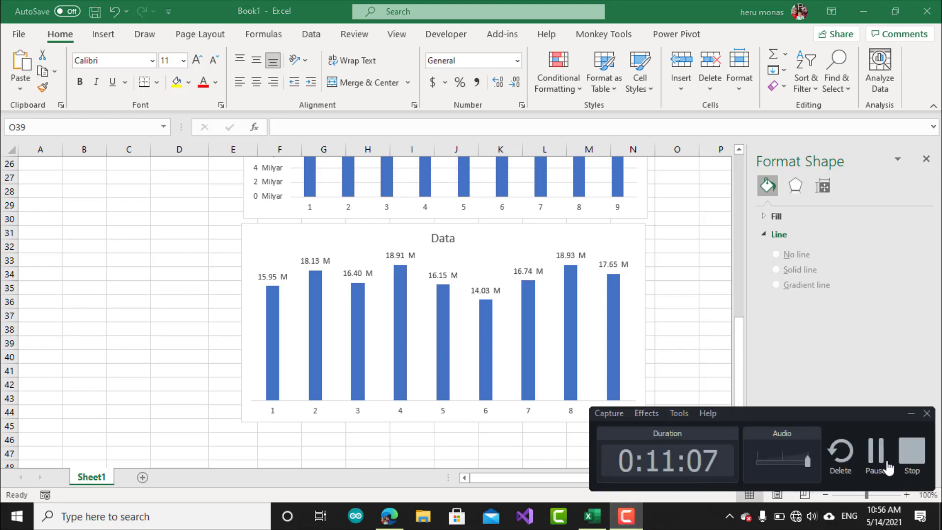